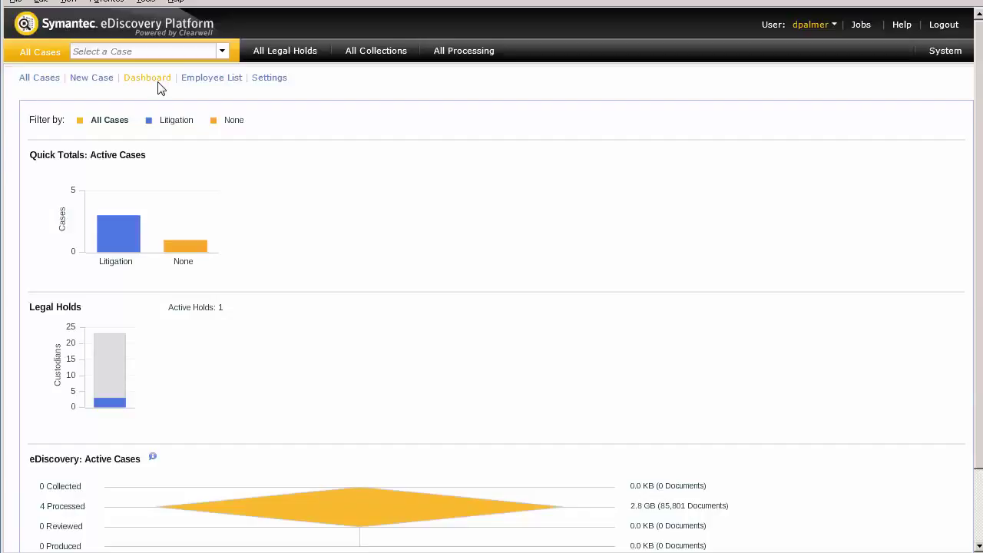
# - Open Legal Users Course Case 1's folder list under Analysis & Review and select QC Check
pyautogui.click(223, 51)
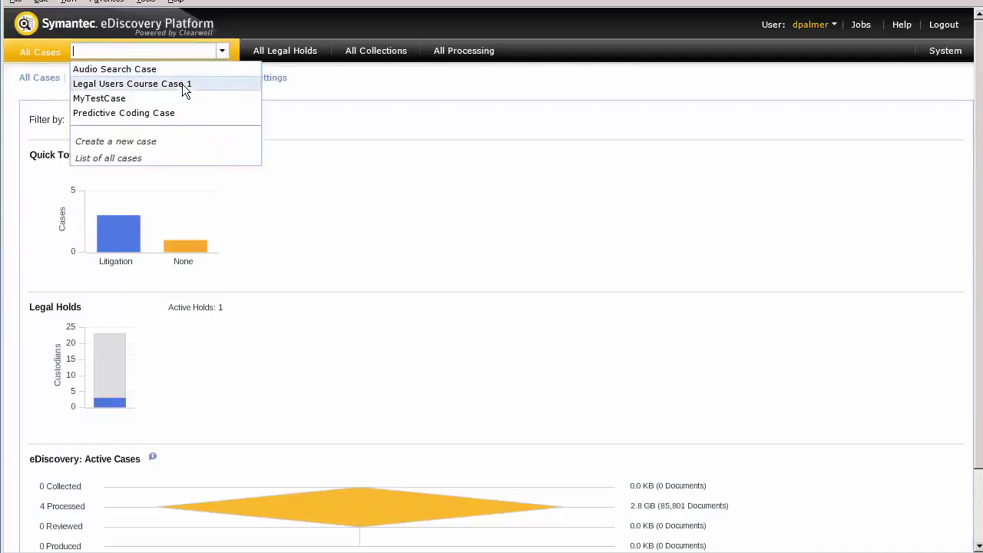
pyautogui.click(184, 85)
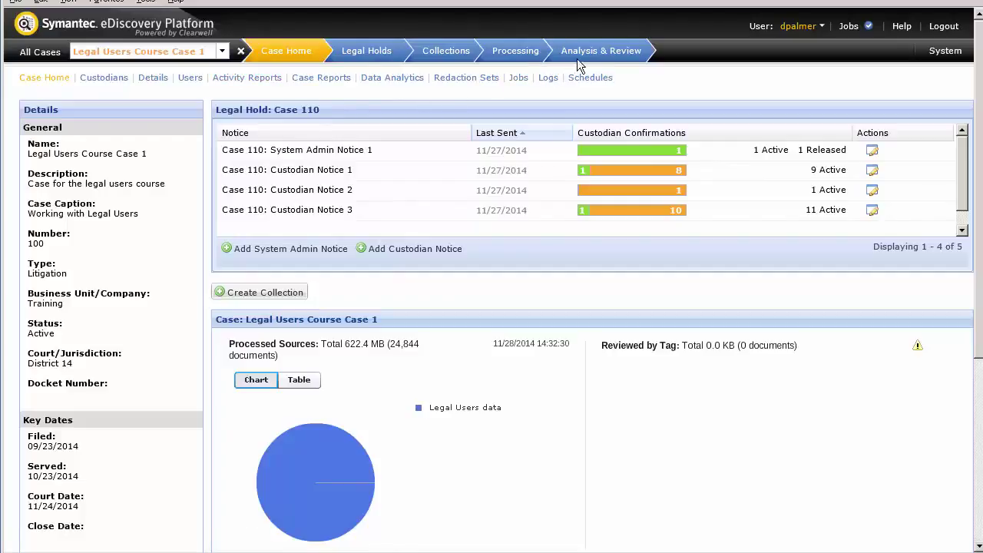
pyautogui.click(600, 52)
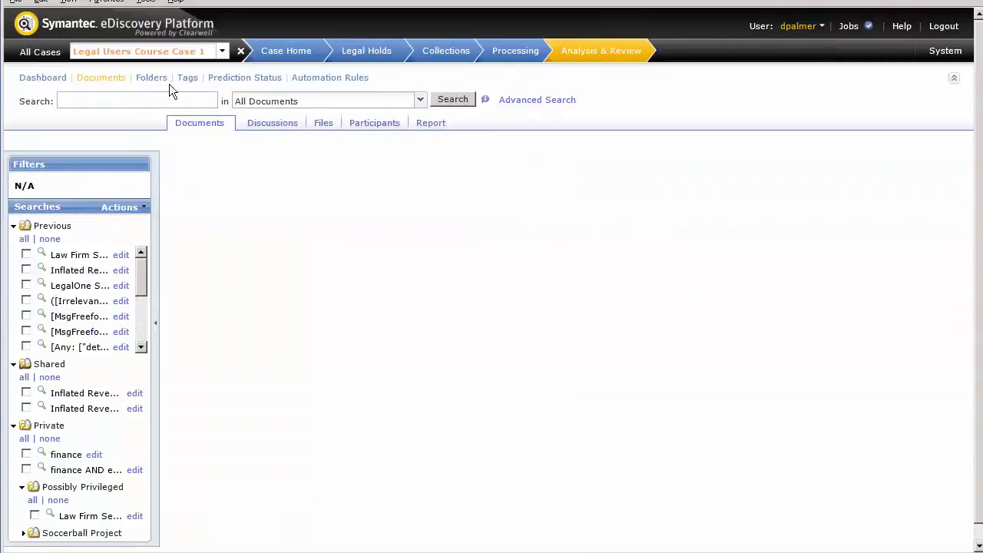
pyautogui.click(151, 78)
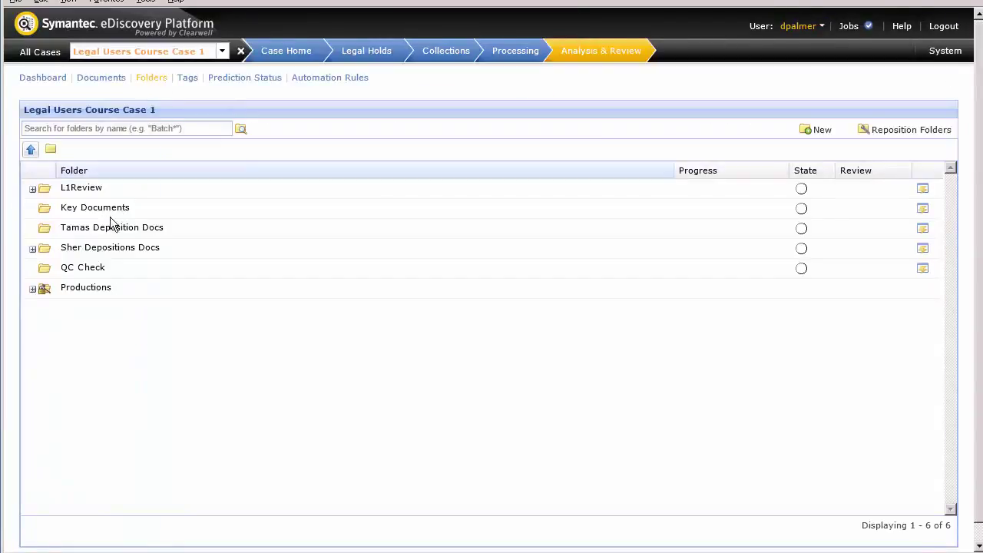
pyautogui.click(100, 275)
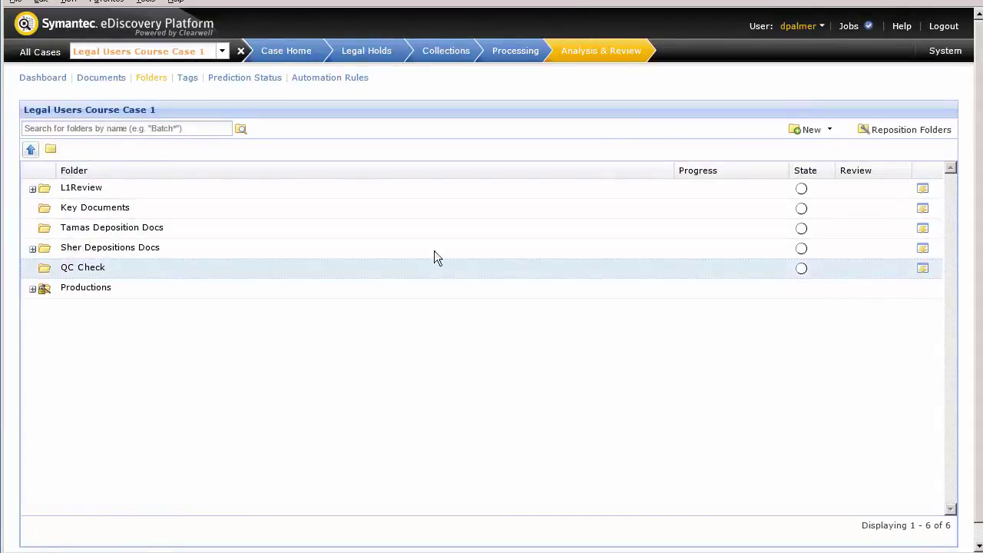
pyautogui.click(829, 130)
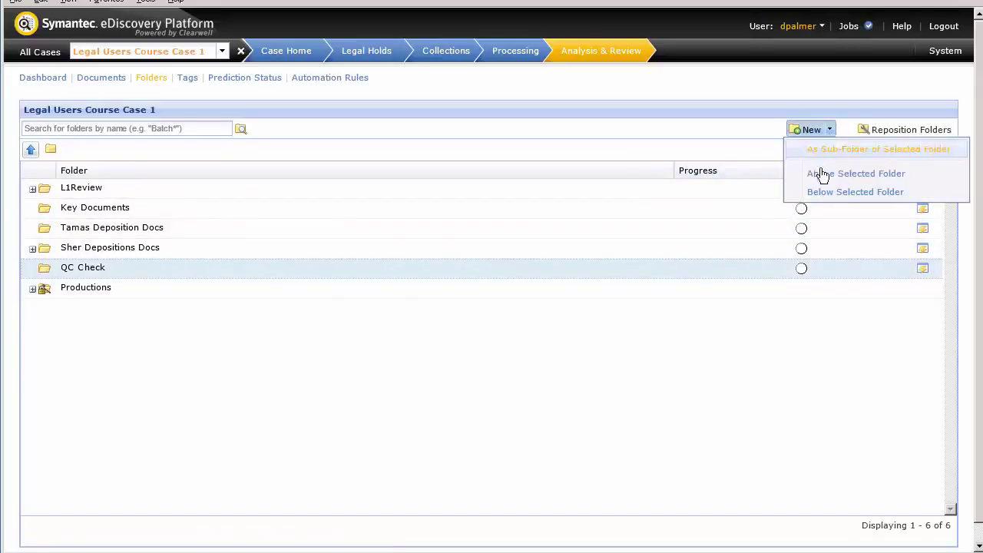
# - Create a folder named 'Items for Export' directly below QC Check
pyautogui.click(821, 194)
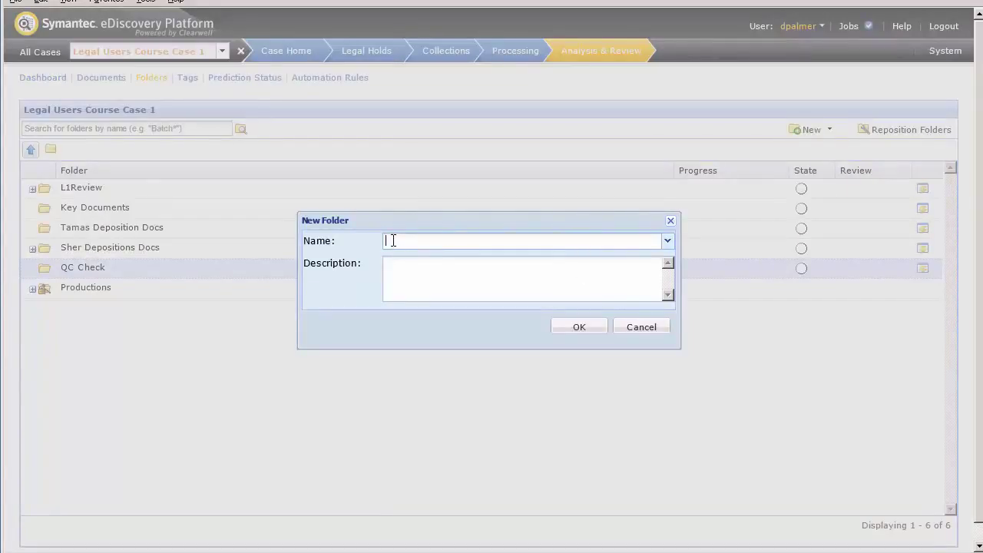
pyautogui.write('Items for Export')
pyautogui.click(578, 330)
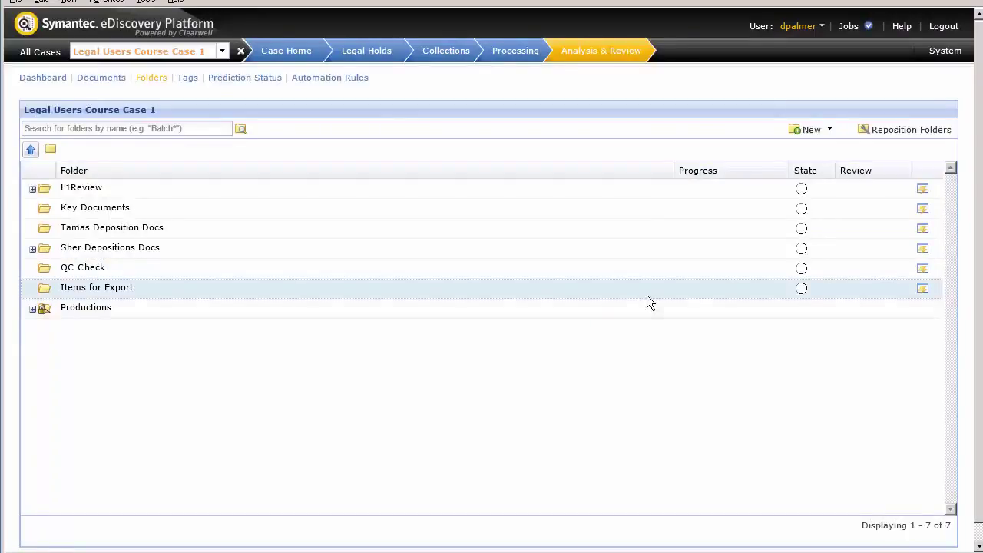
# - Create a subfolder 'Items for Native Only Export' inside Items for Export
pyautogui.click(830, 129)
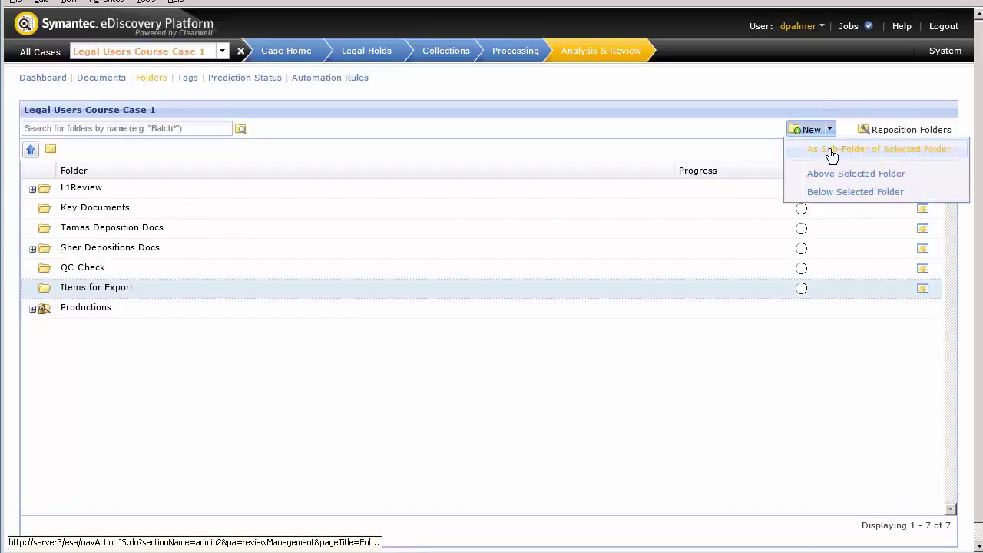
pyautogui.click(831, 152)
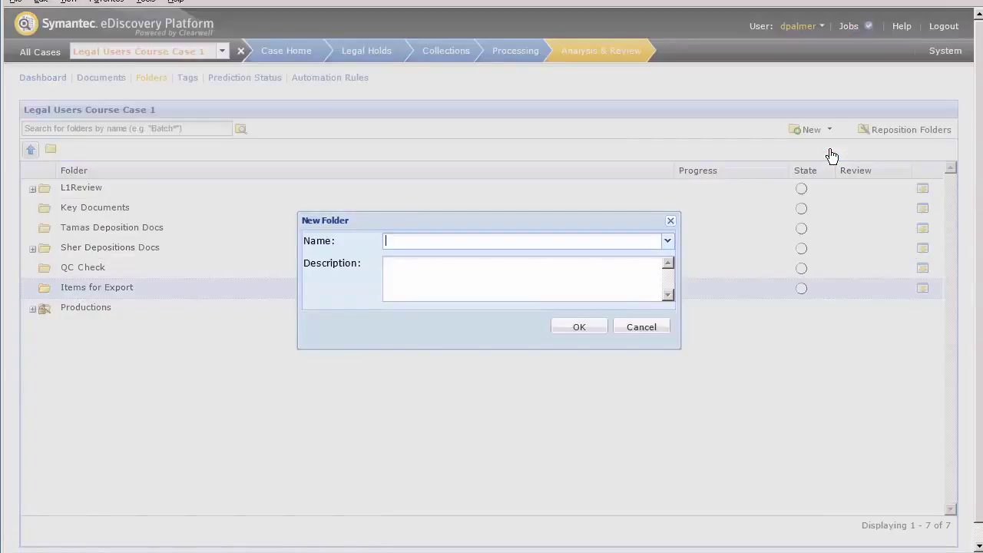
pyautogui.write('Items for Native')
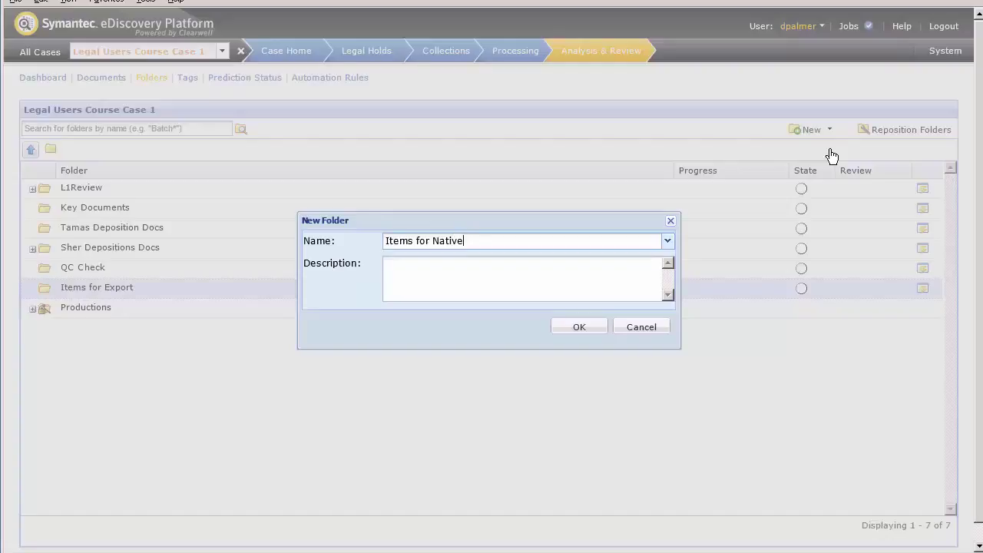
pyautogui.write(' Only')
pyautogui.write(' Export')
pyautogui.click(590, 336)
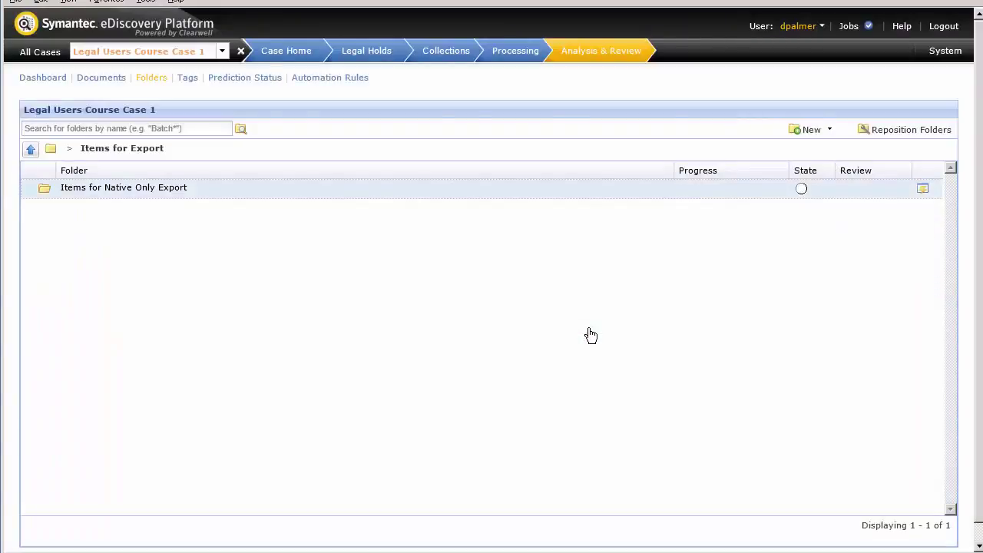
# - Start another new folder and name it 'Items for Metadata Export'
pyautogui.click(830, 132)
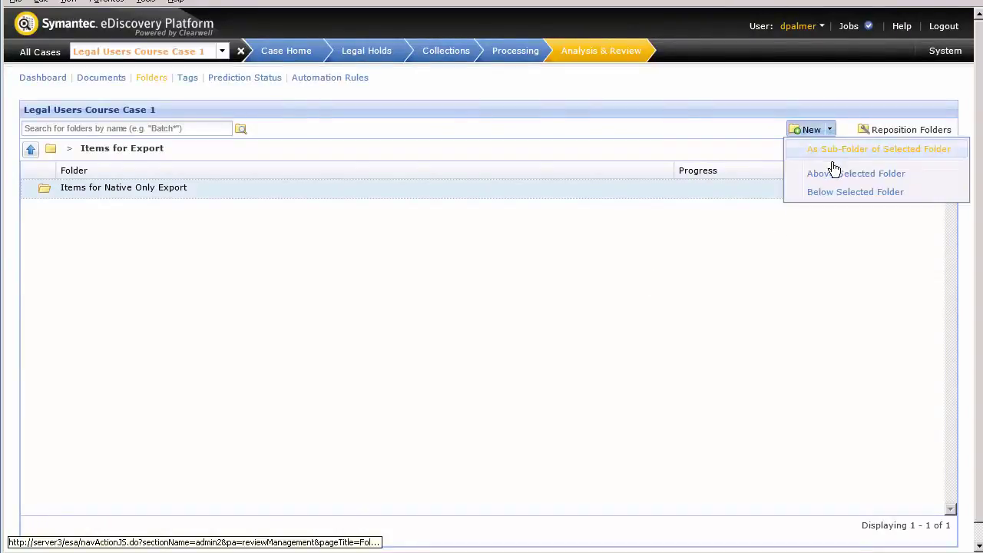
pyautogui.click(831, 195)
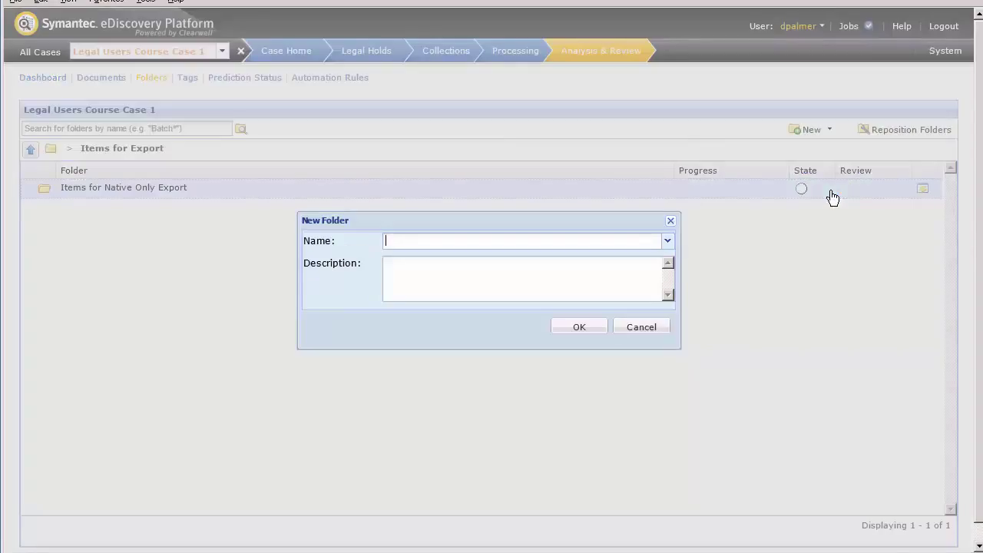
pyautogui.write('Items')
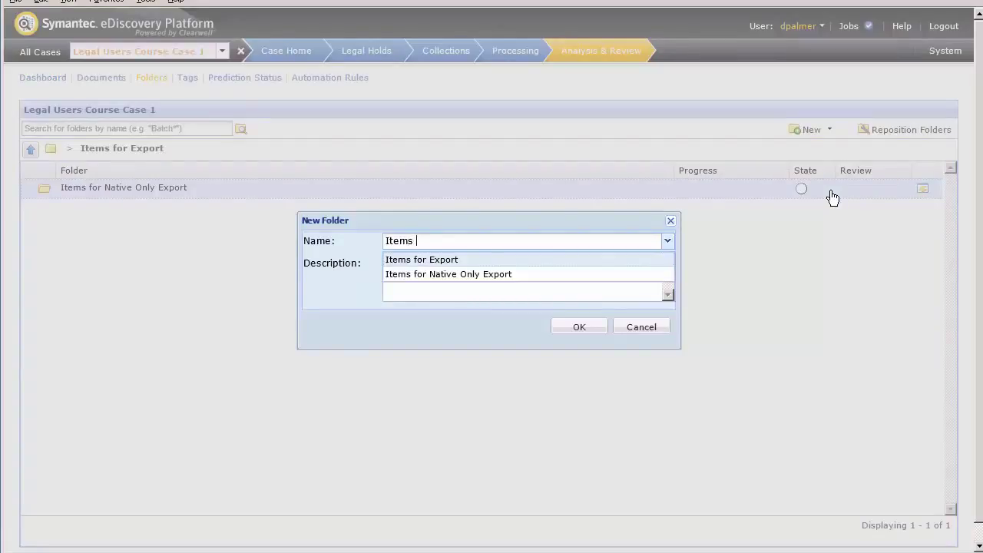
pyautogui.write(' for Metada')
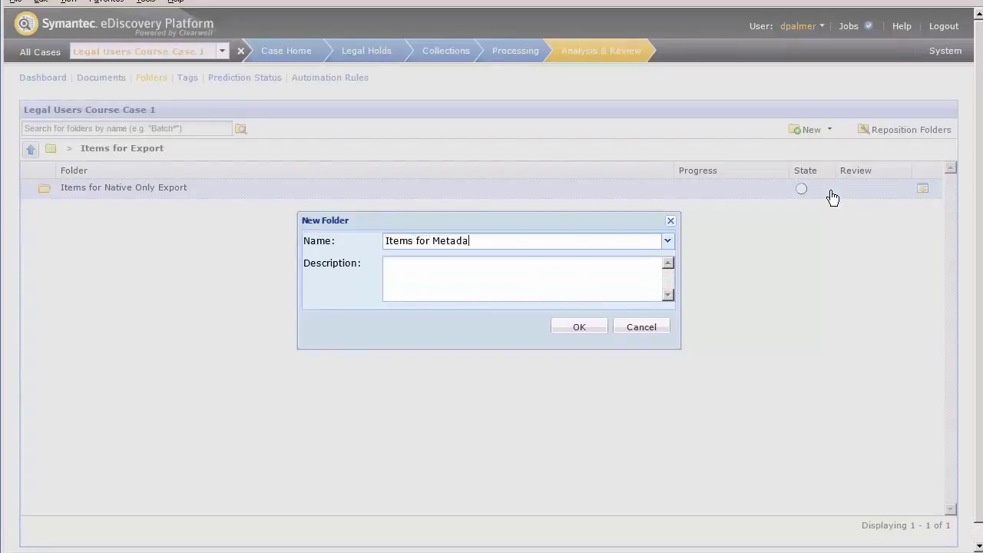
pyautogui.write('ta ')
pyautogui.write('Export')
# - Confirm the Items for Metadata Export folder, then run Soccerball Project's saved LegalOne Search
pyautogui.click(586, 328)
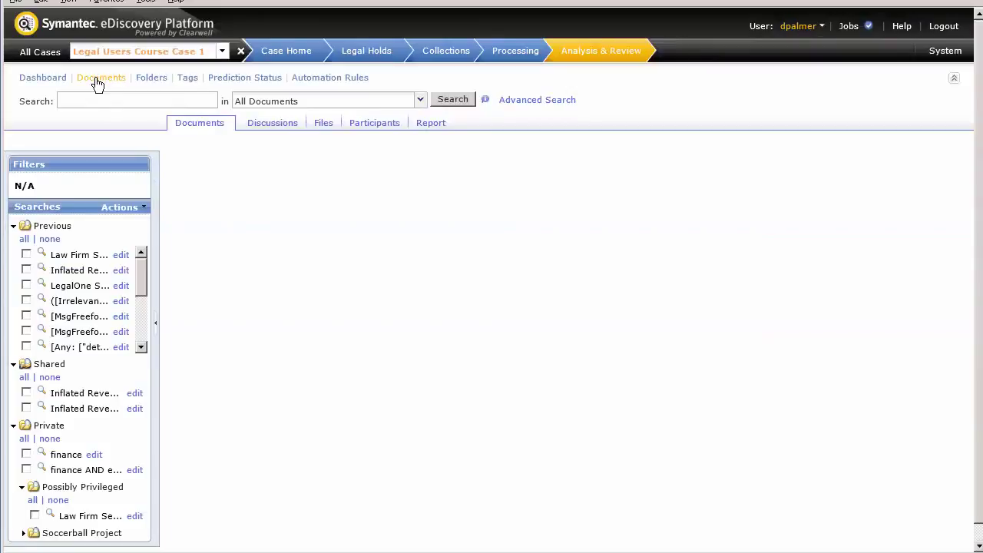
pyautogui.click(23, 534)
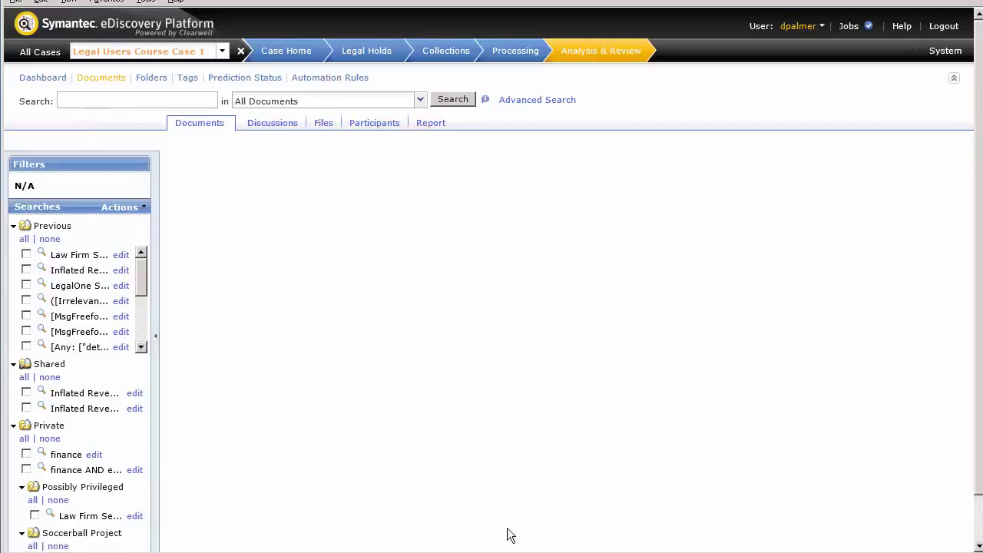
pyautogui.click(979, 532)
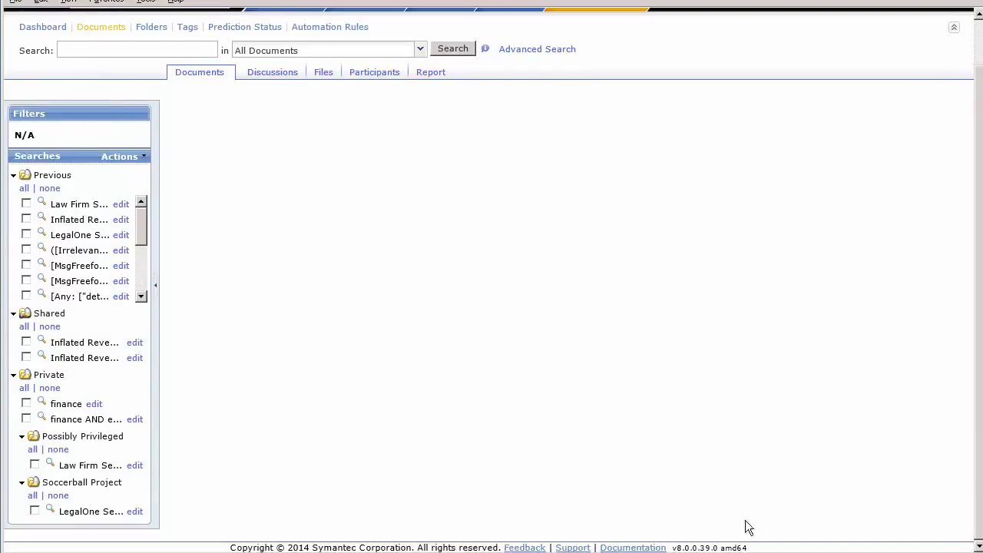
pyautogui.click(92, 513)
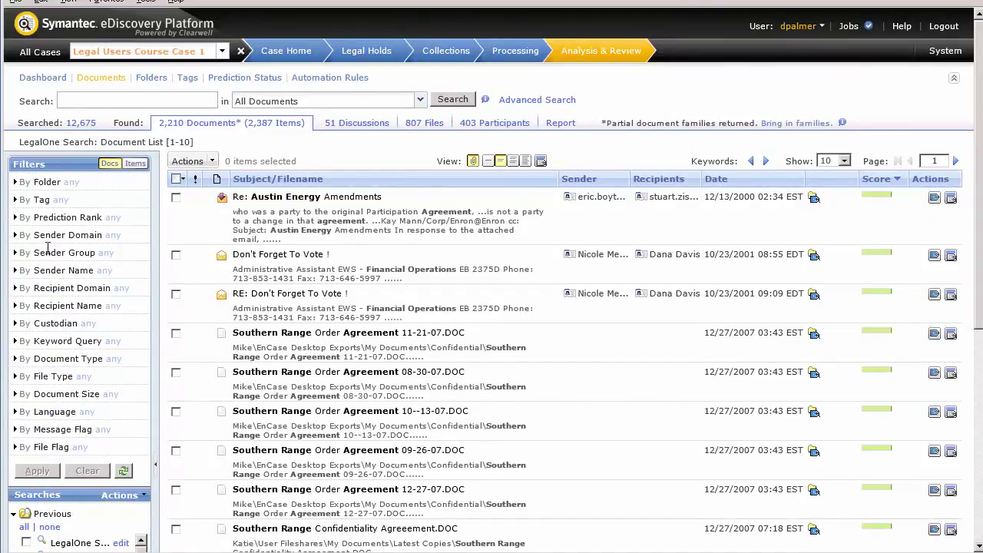
# - Filter the LegalOne results to only the L1Review > L1R-001 folder, leaving 98 documents
pyautogui.click(15, 183)
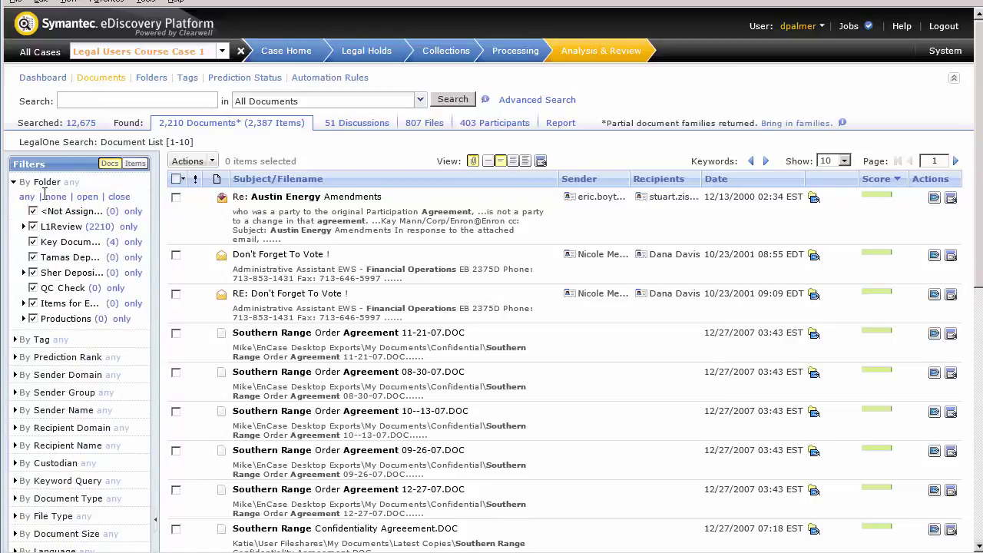
pyautogui.click(56, 197)
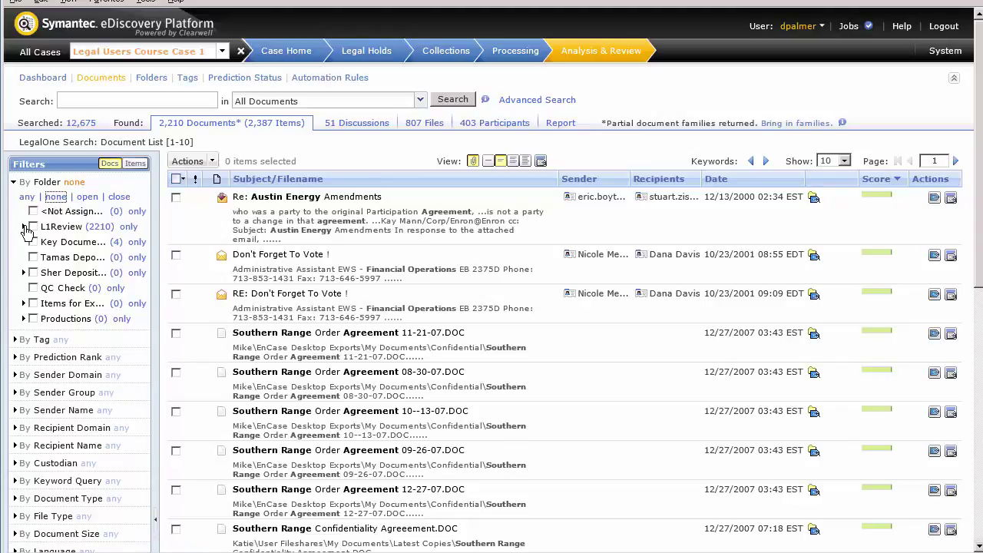
pyautogui.click(24, 226)
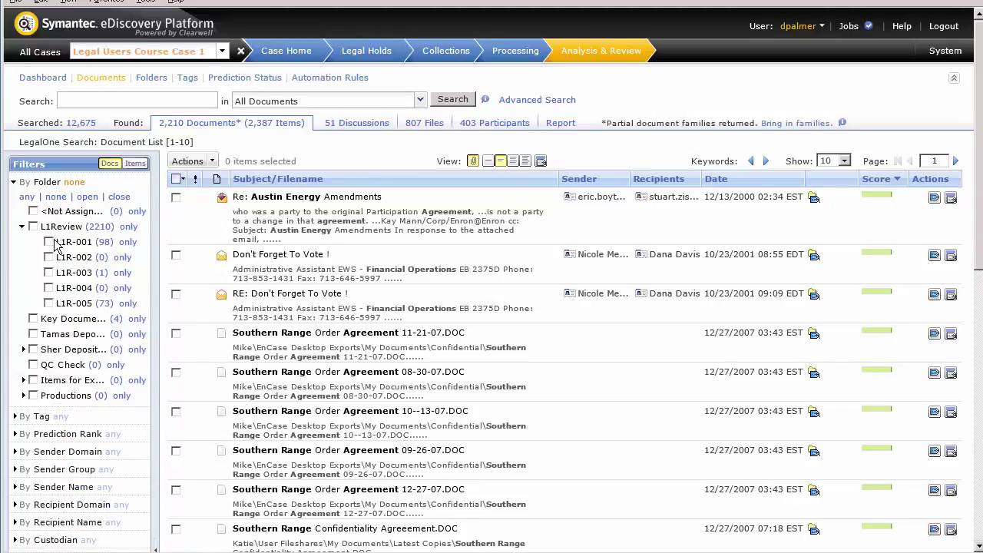
pyautogui.click(49, 242)
pyautogui.scroll(-5, 971, 515)
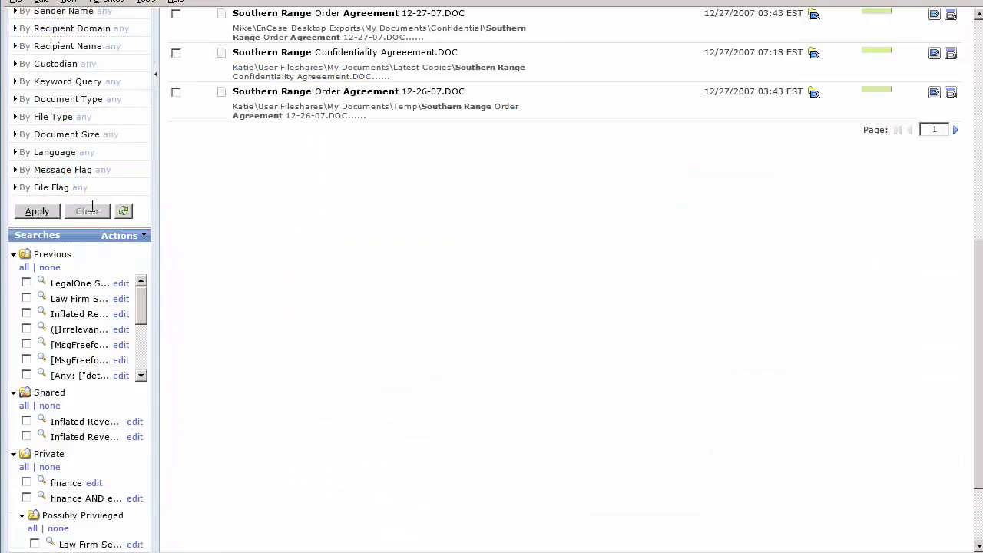
pyautogui.click(39, 213)
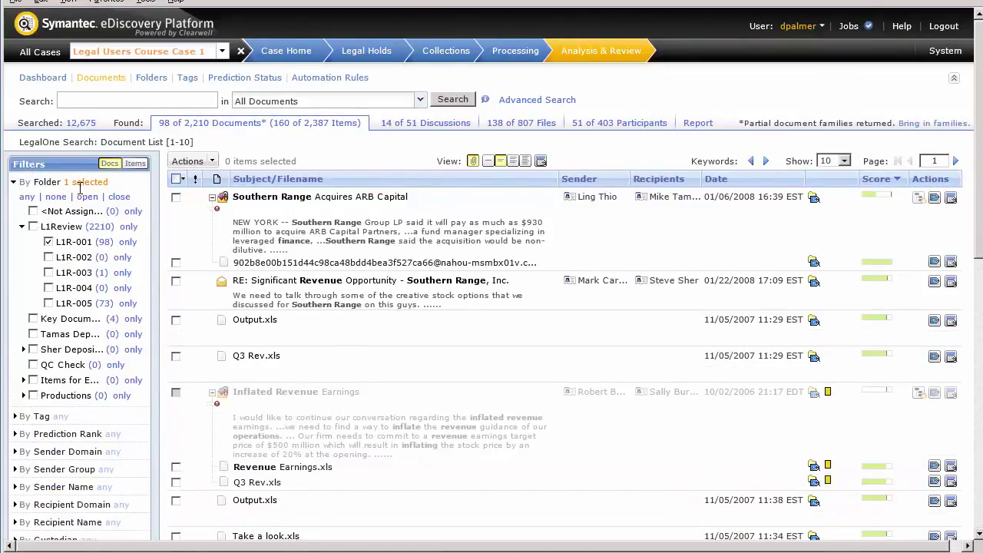
# - Tag all 12 items on this page as Level 1 Review > Needs Further Review
pyautogui.click(182, 181)
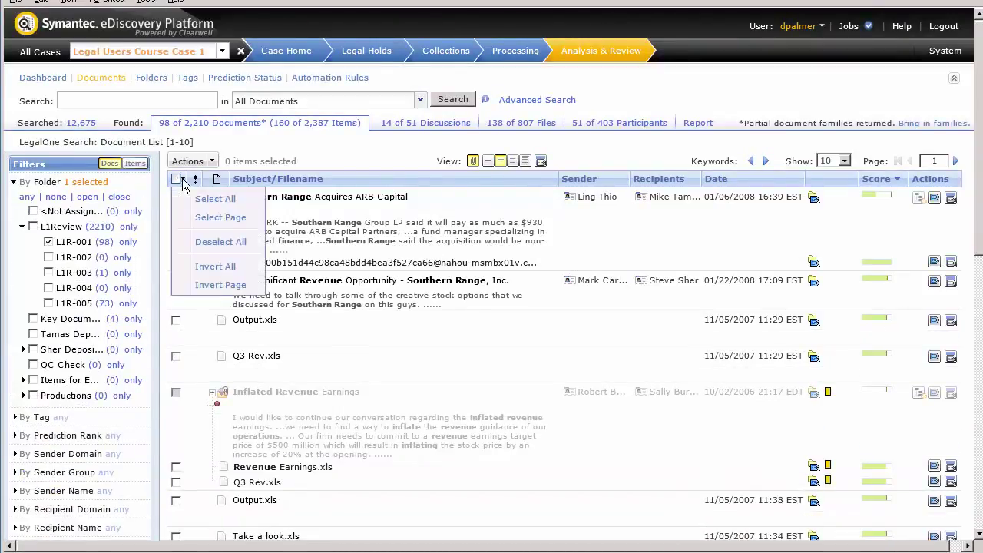
pyautogui.click(201, 226)
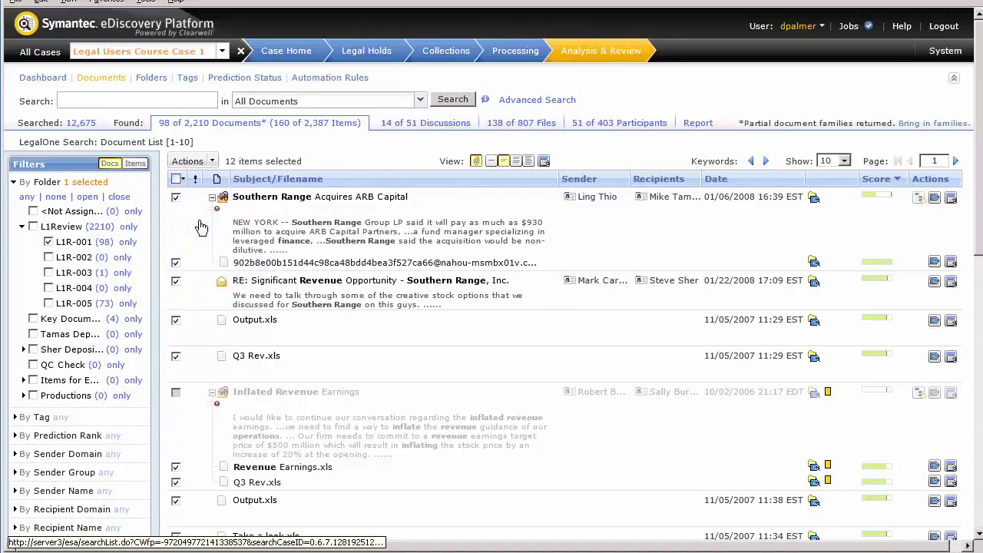
pyautogui.click(212, 163)
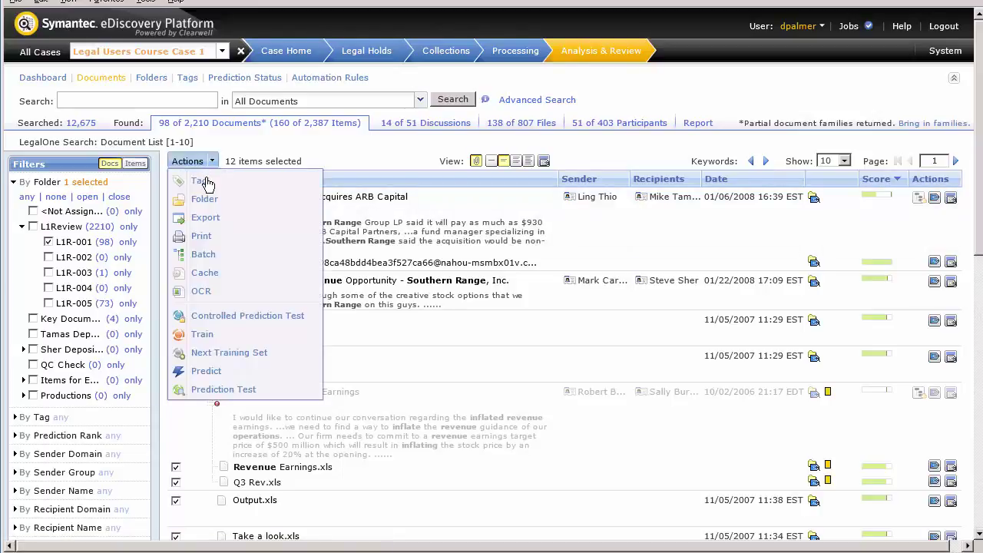
pyautogui.click(201, 182)
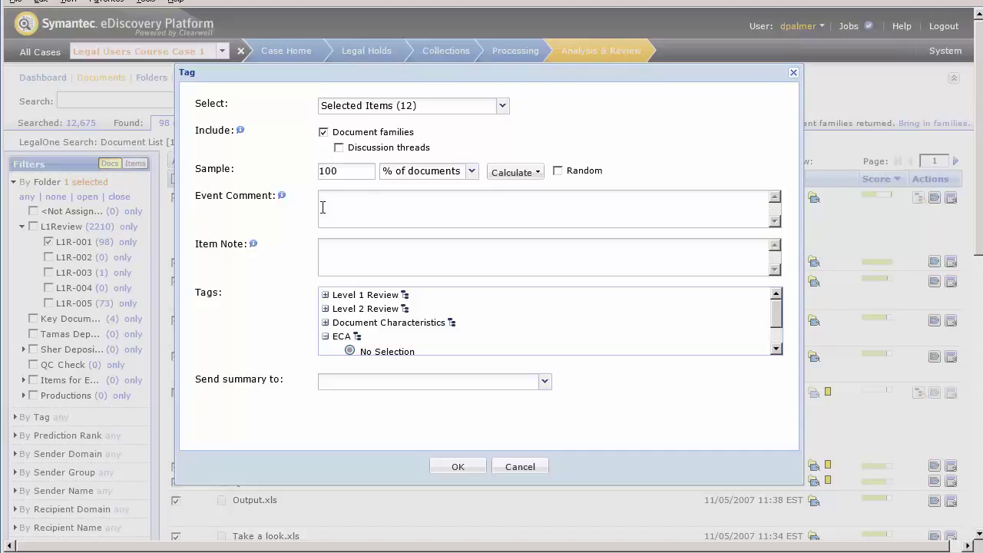
pyautogui.click(324, 295)
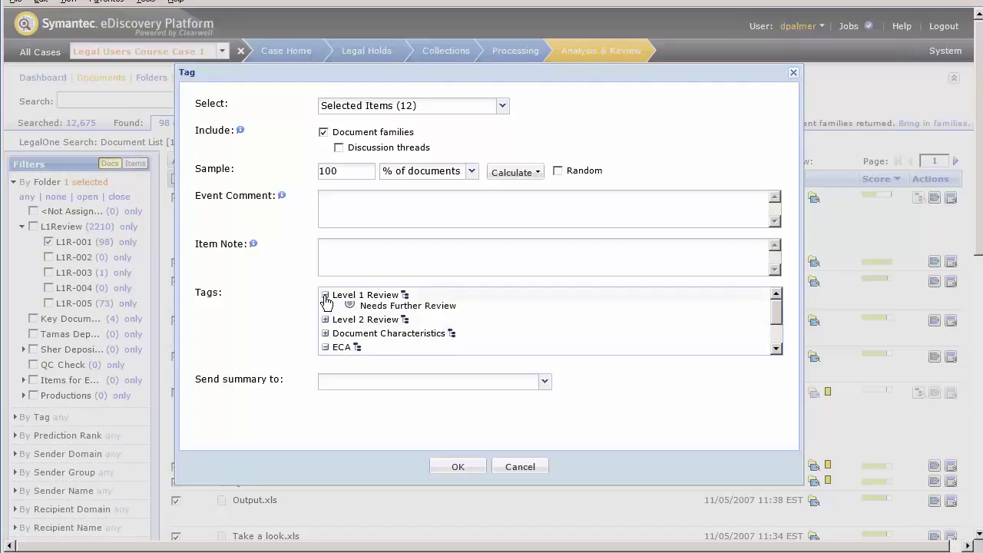
pyautogui.click(777, 350)
pyautogui.click(777, 350)
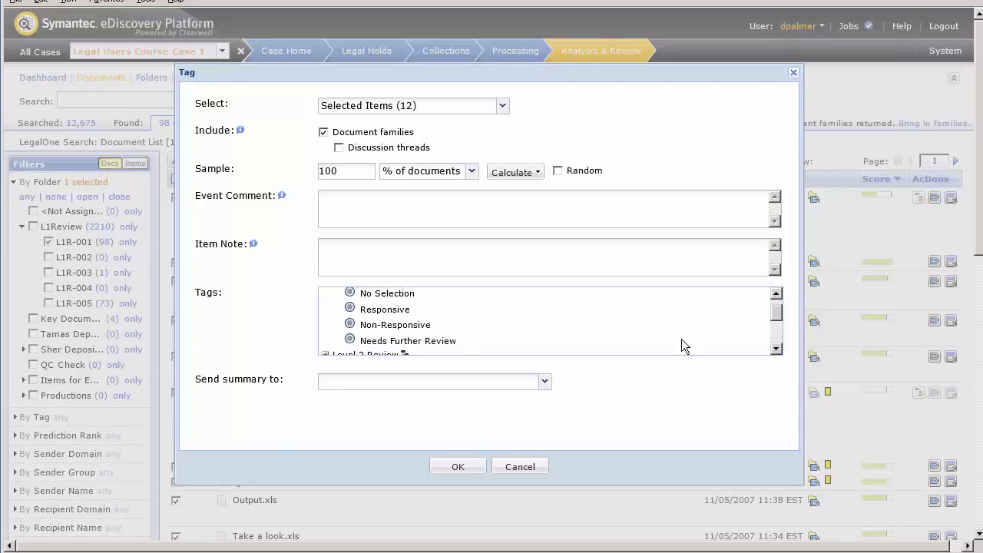
pyautogui.click(412, 350)
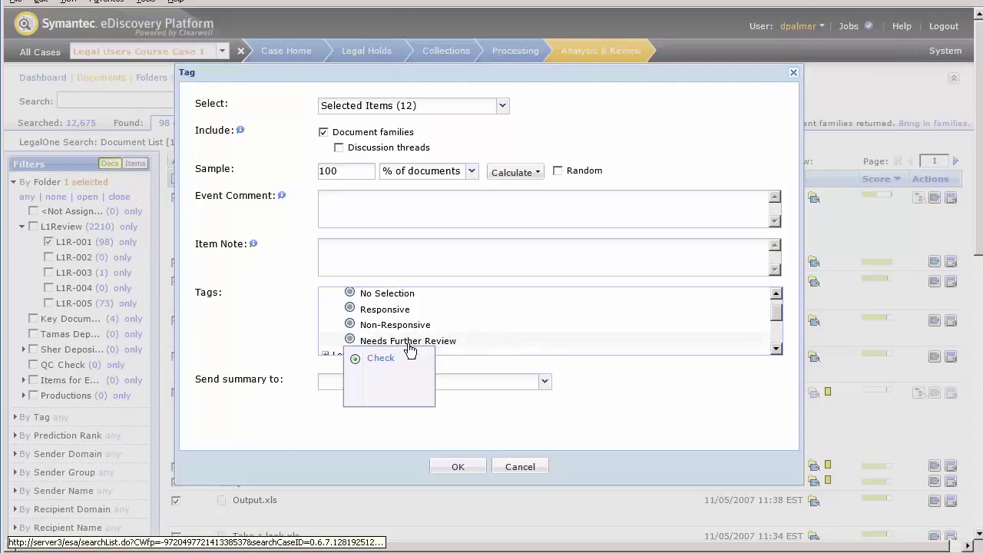
pyautogui.click(380, 359)
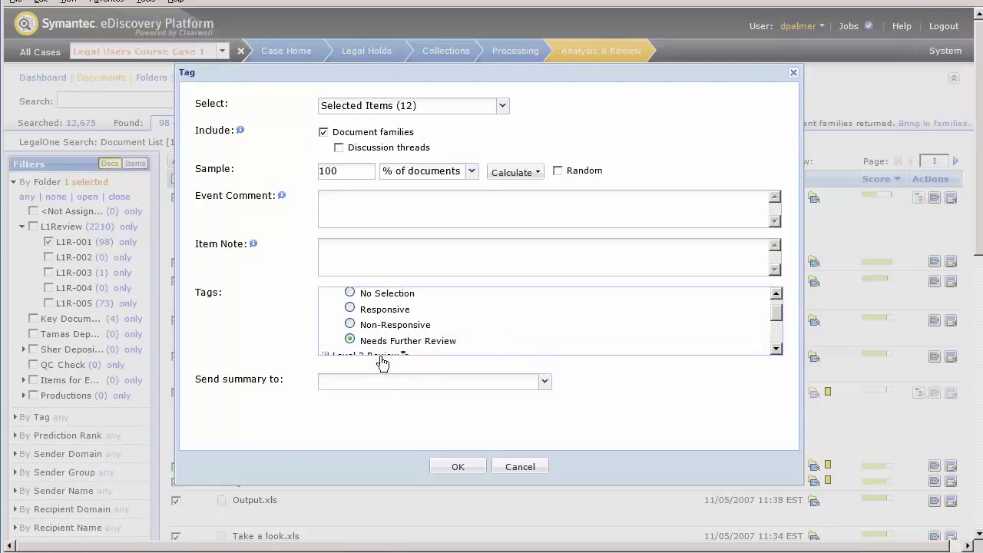
pyautogui.click(461, 467)
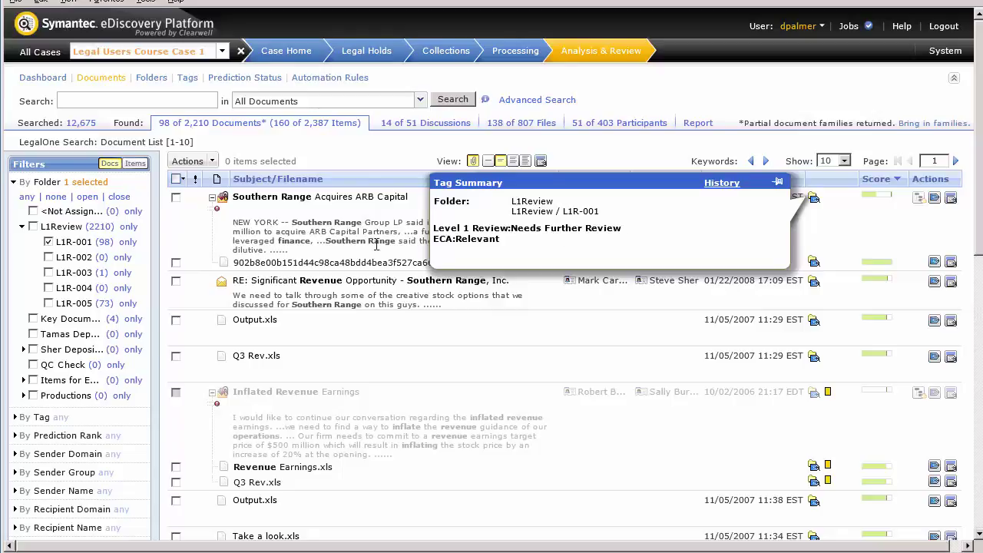
# - Copy the page's 12 items into Items for Export > Items for Native Only Export
pyautogui.click(183, 181)
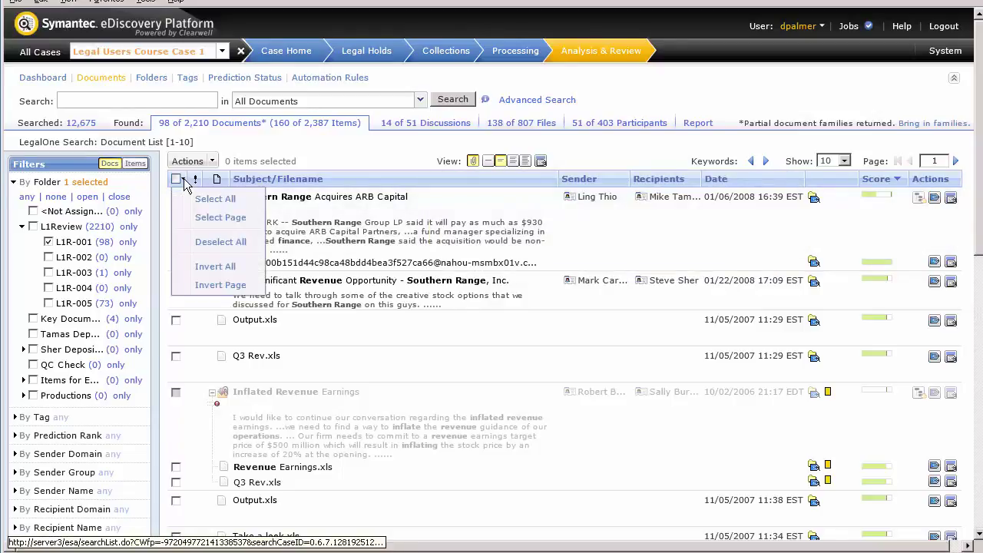
pyautogui.click(187, 219)
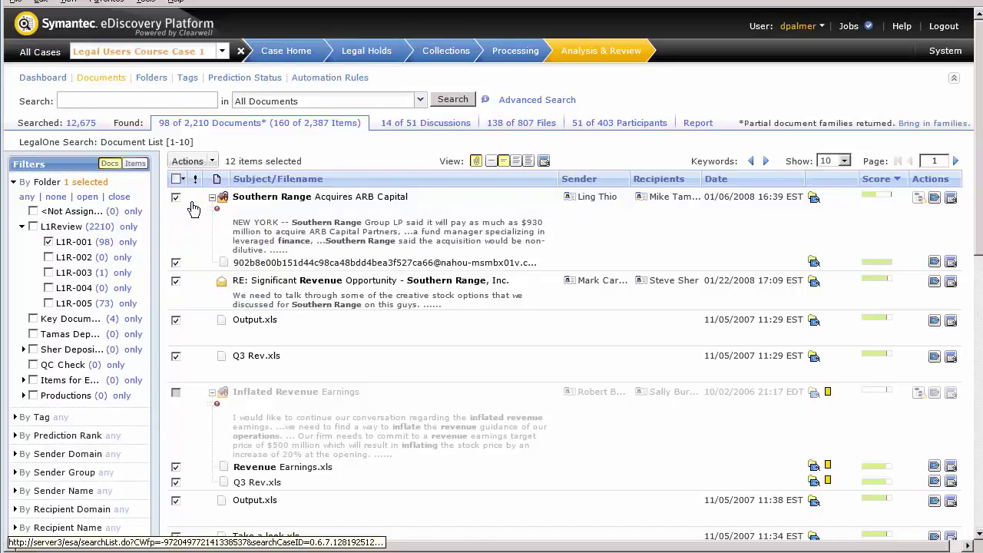
pyautogui.click(212, 163)
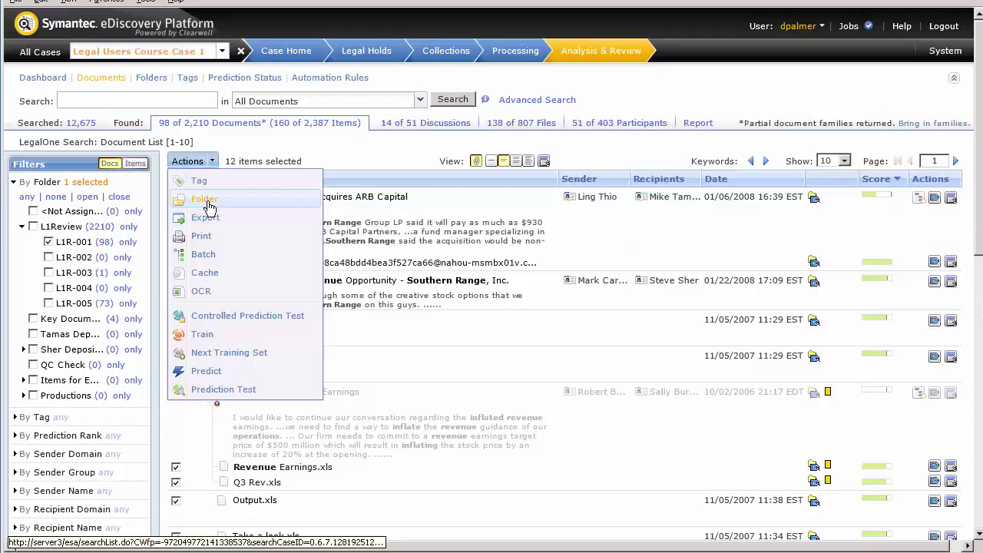
pyautogui.click(206, 200)
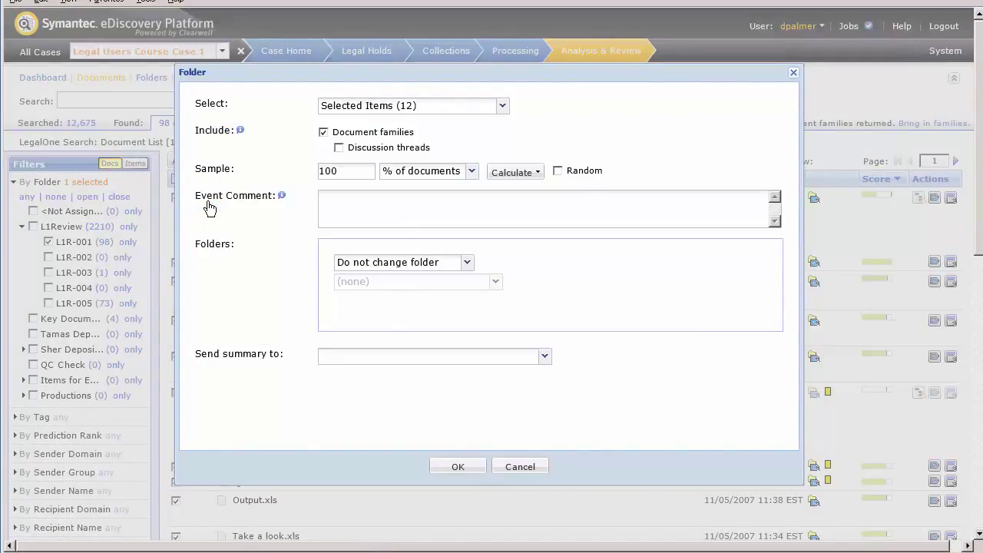
pyautogui.click(468, 266)
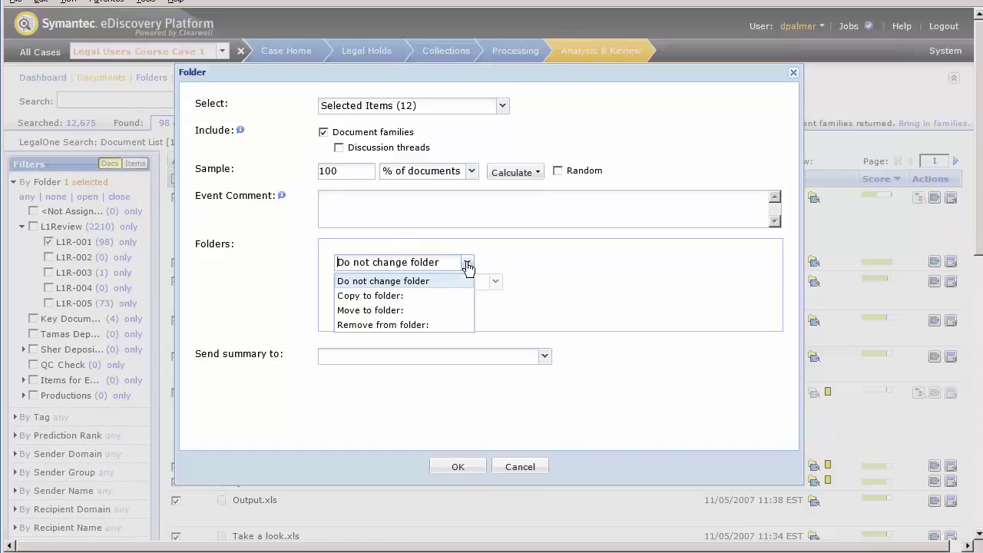
pyautogui.click(423, 299)
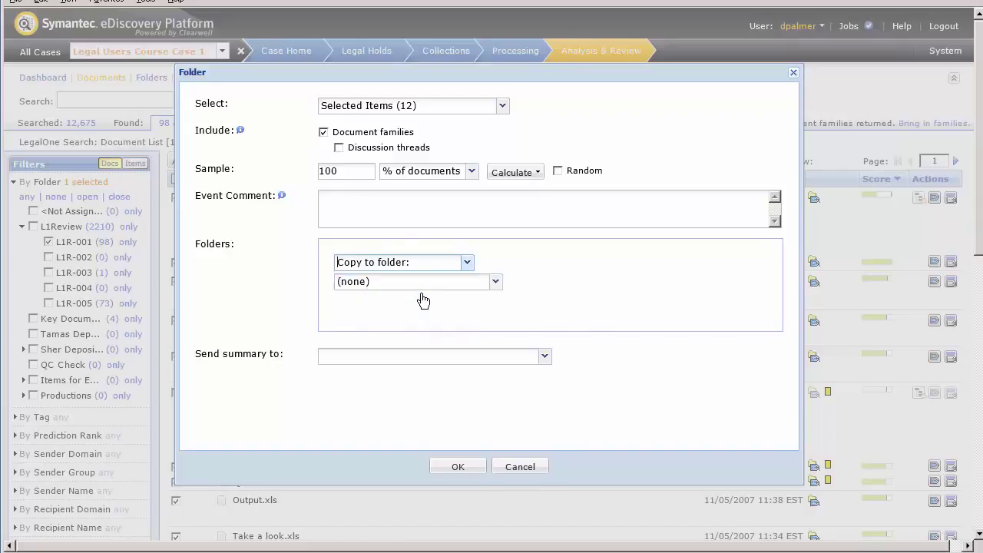
pyautogui.click(495, 282)
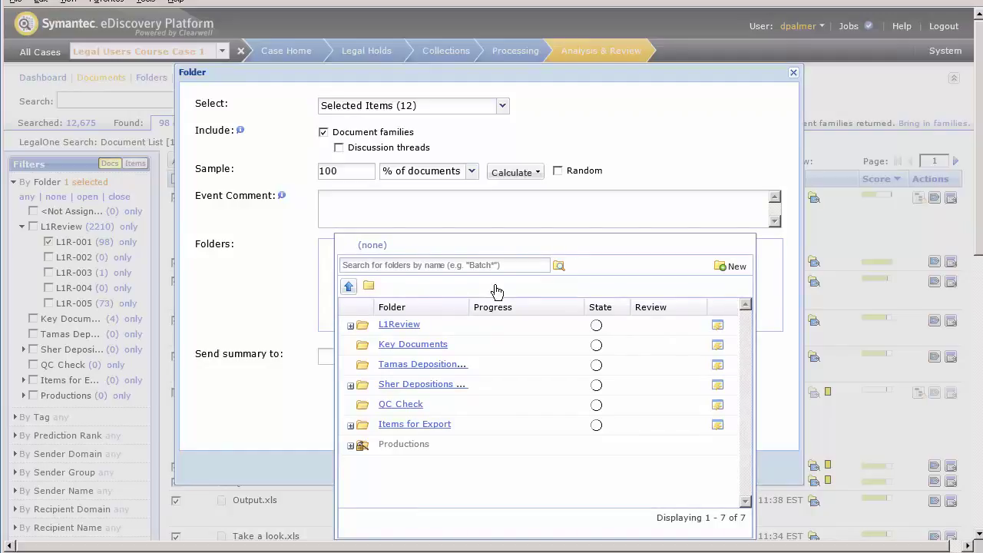
pyautogui.click(360, 427)
pyautogui.click(439, 327)
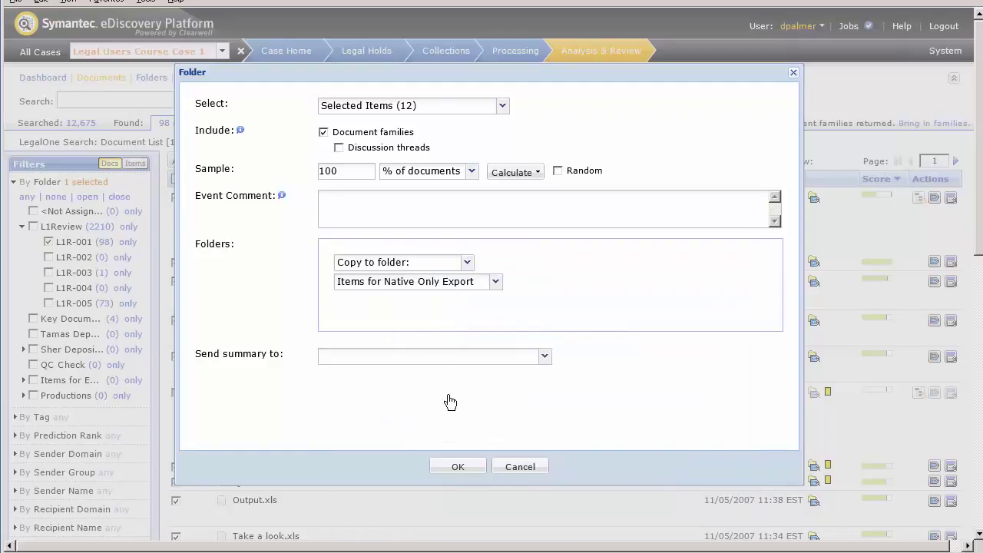
pyautogui.click(459, 467)
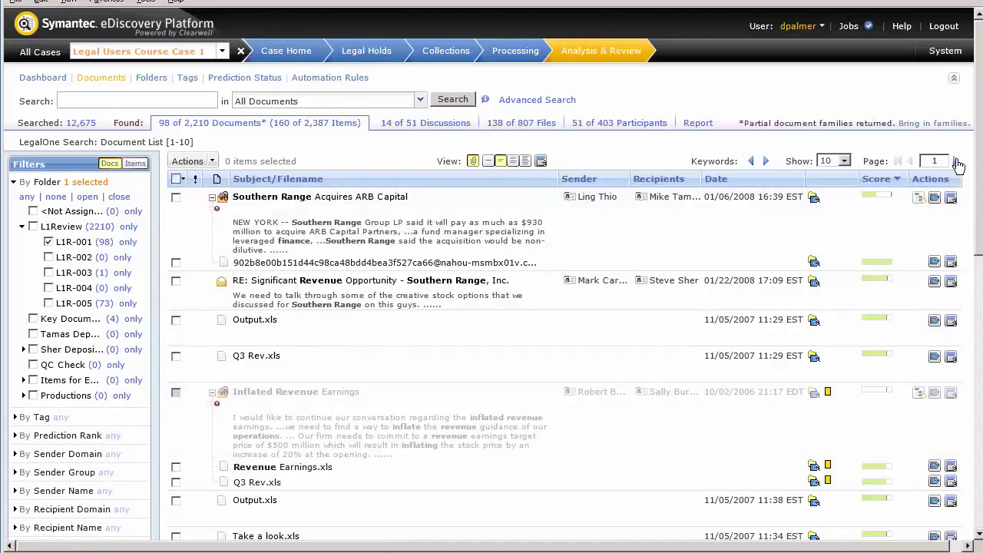
# - On results page 2, tag all 19 items as Needs Further Review
pyautogui.click(957, 162)
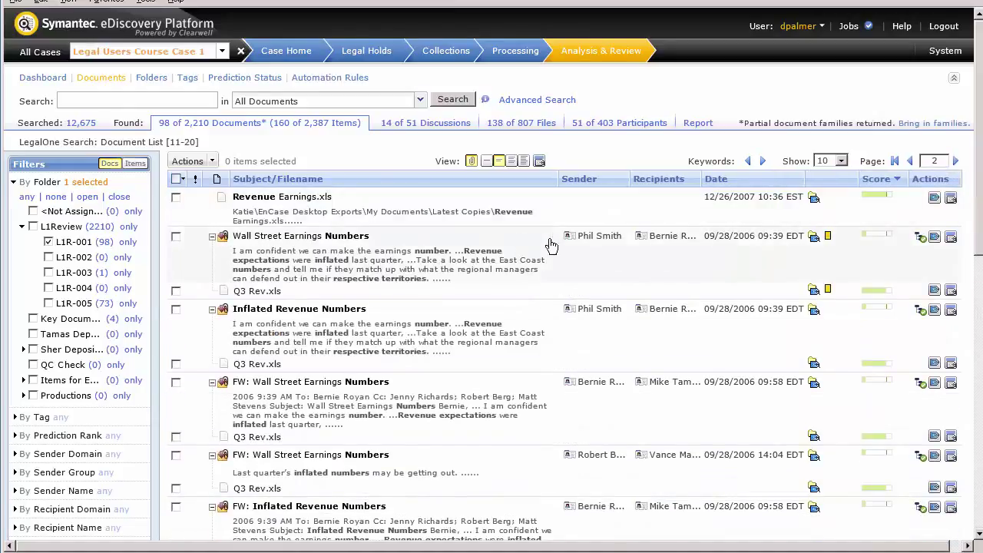
pyautogui.click(184, 181)
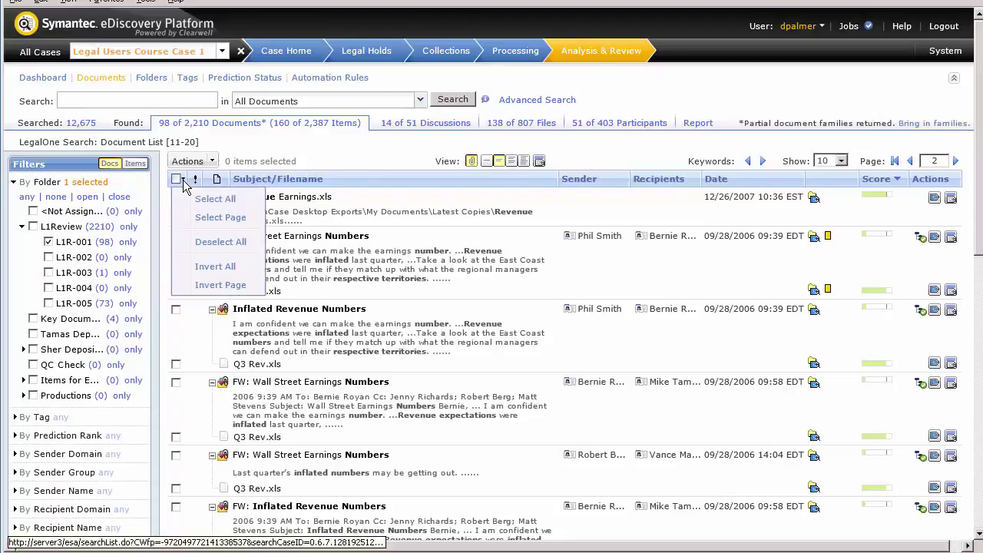
pyautogui.click(189, 221)
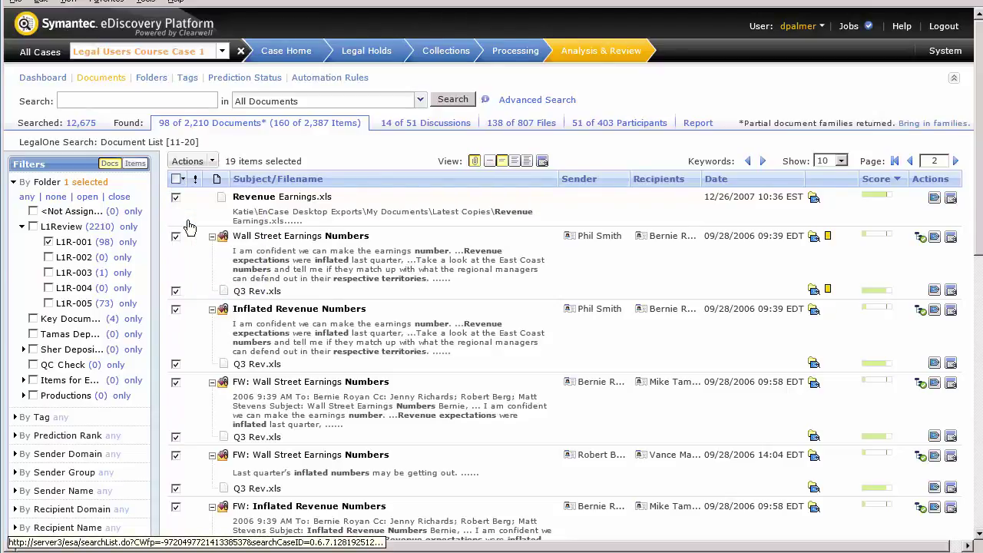
pyautogui.click(212, 161)
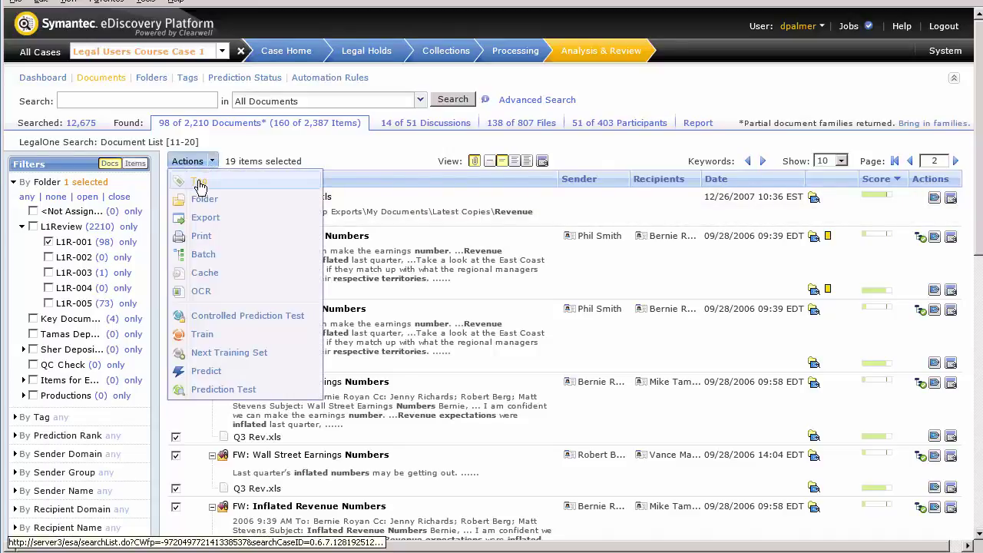
pyautogui.click(199, 185)
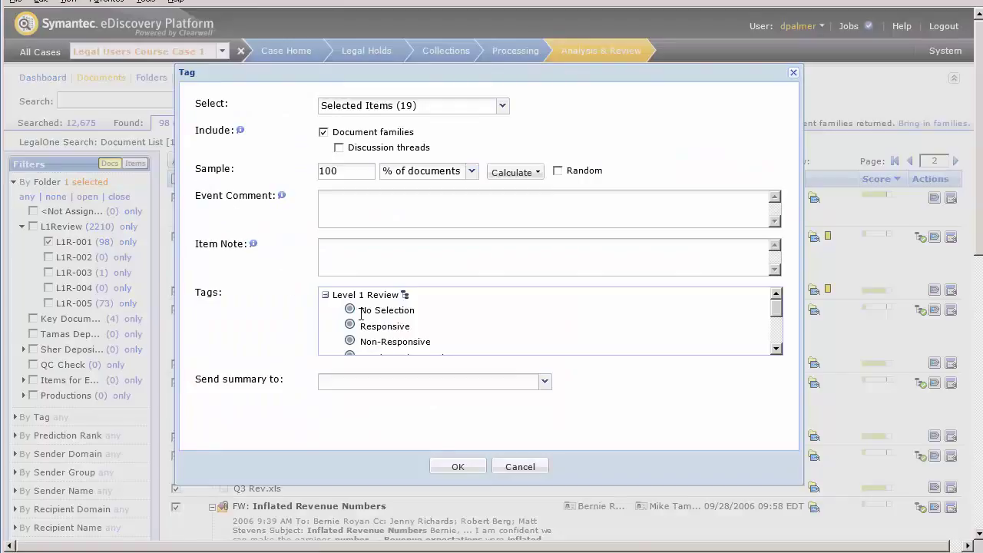
pyautogui.click(776, 349)
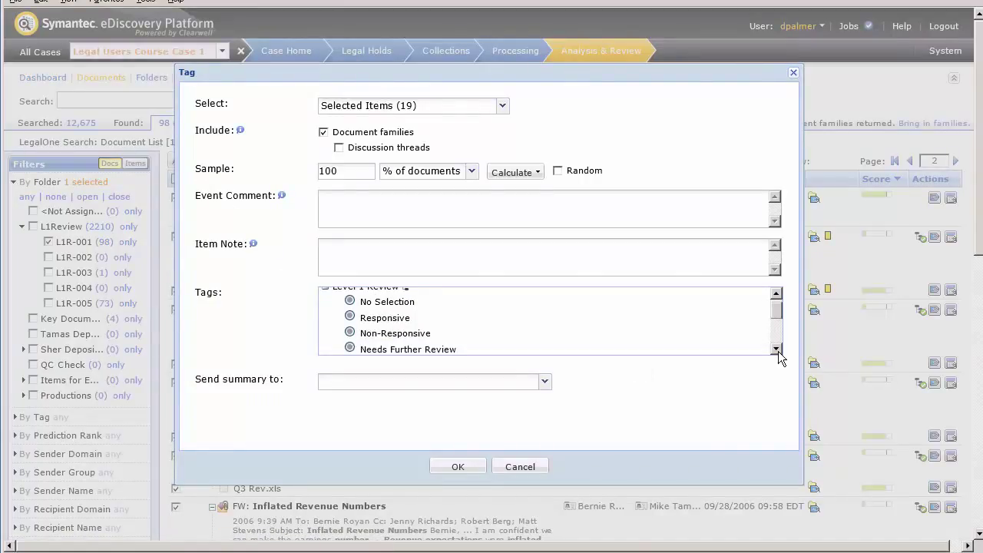
pyautogui.click(348, 349)
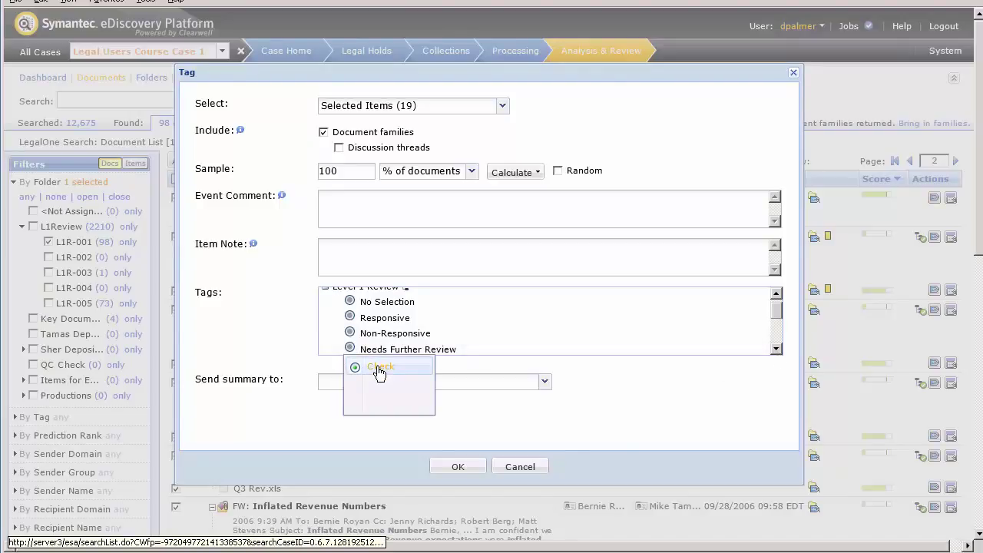
pyautogui.click(379, 367)
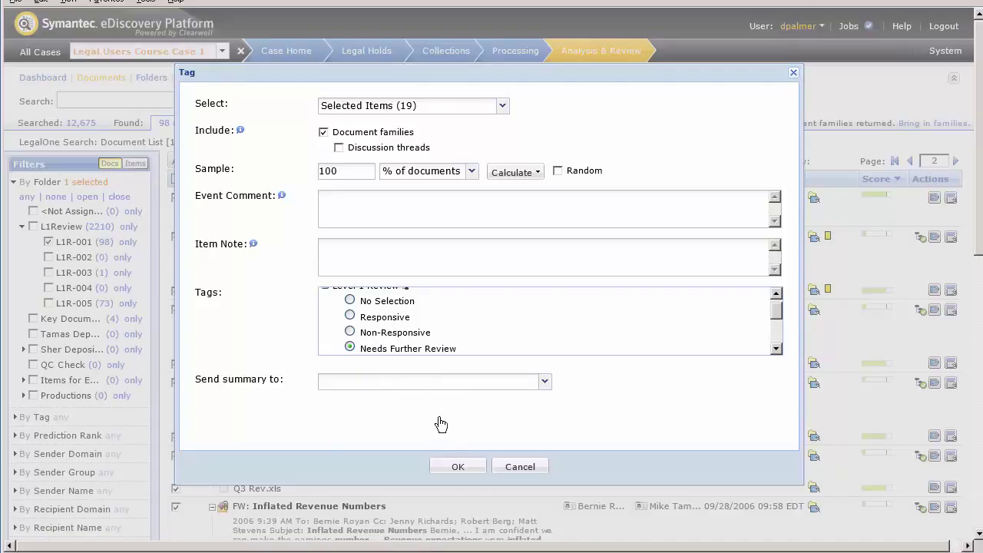
pyautogui.click(459, 466)
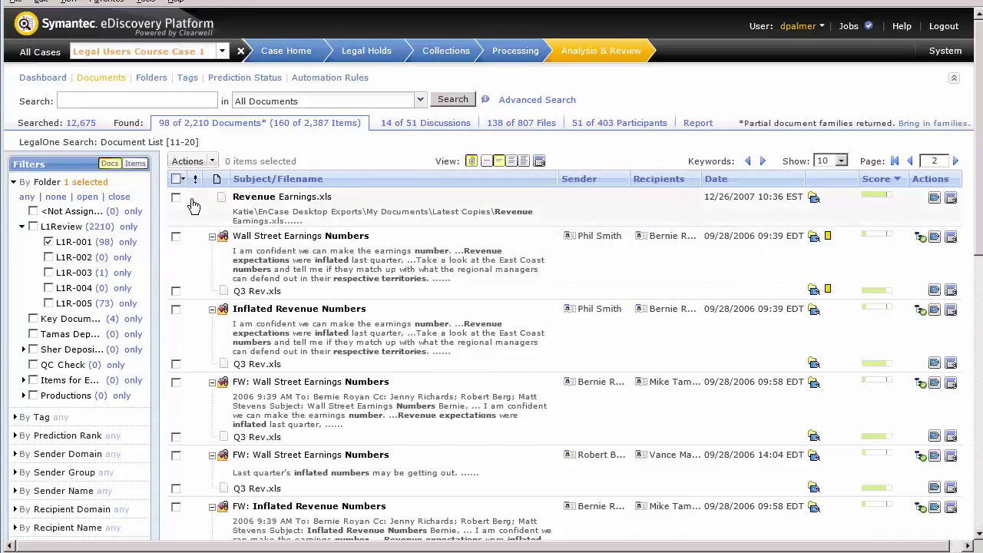
# - Copy page 2's 19 items into Items for Export > Items for Metadata Export
pyautogui.click(182, 179)
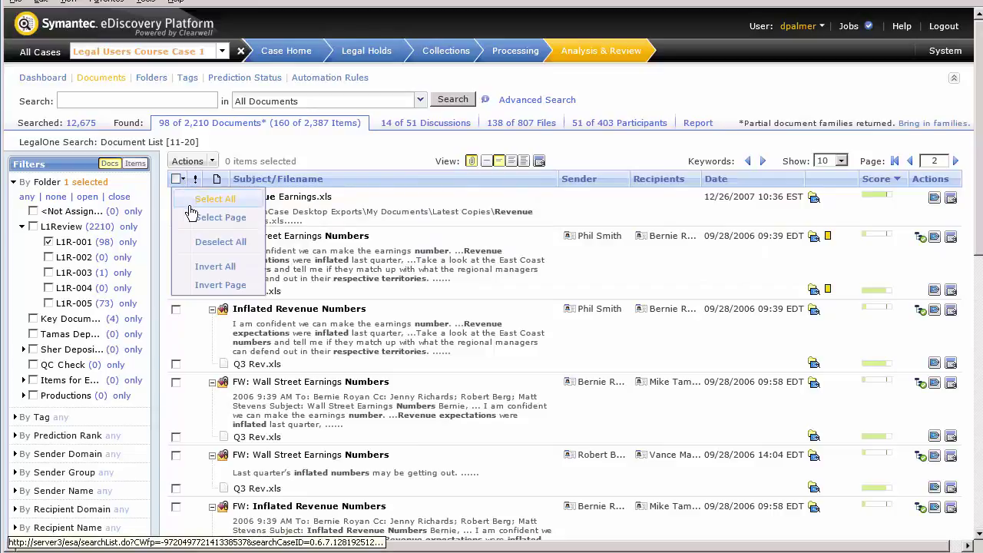
pyautogui.click(192, 218)
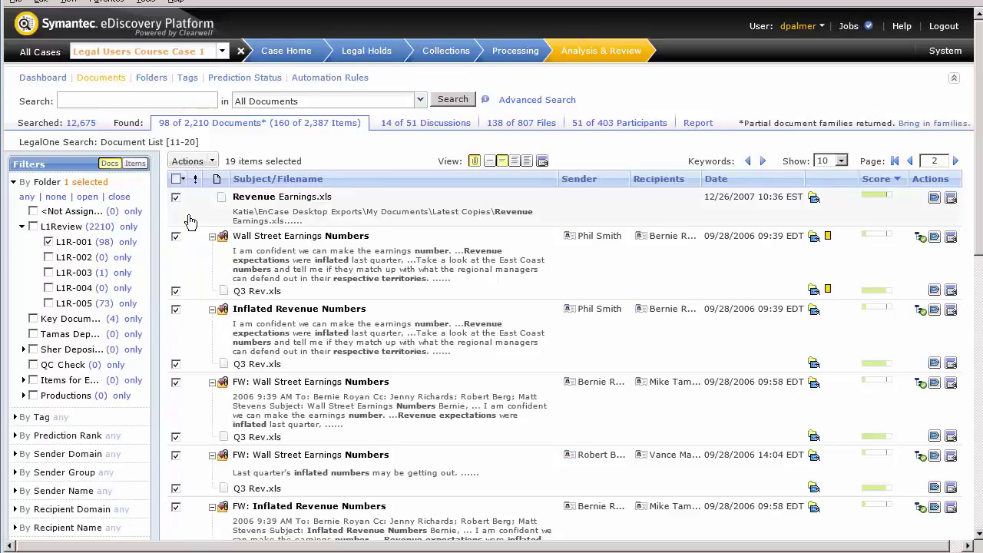
pyautogui.click(212, 161)
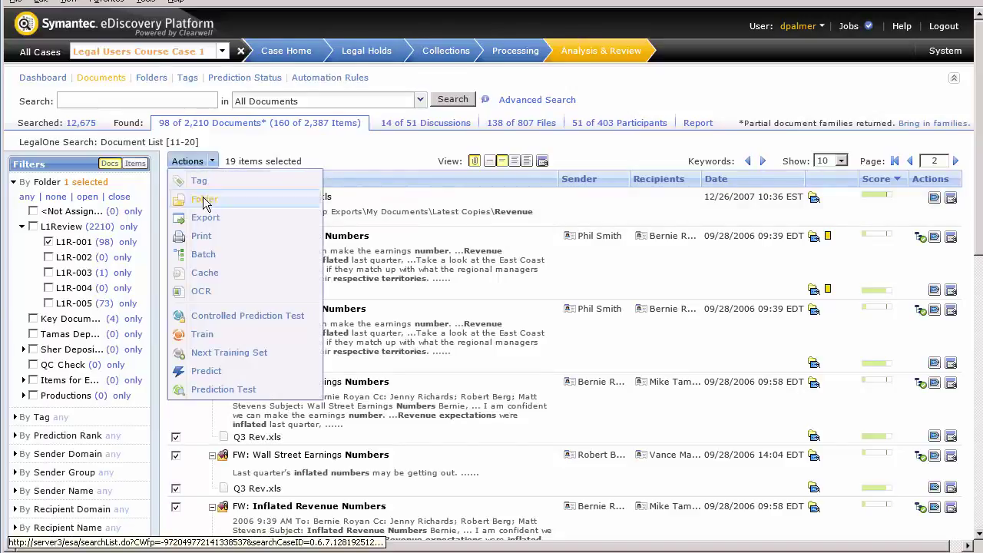
pyautogui.click(205, 201)
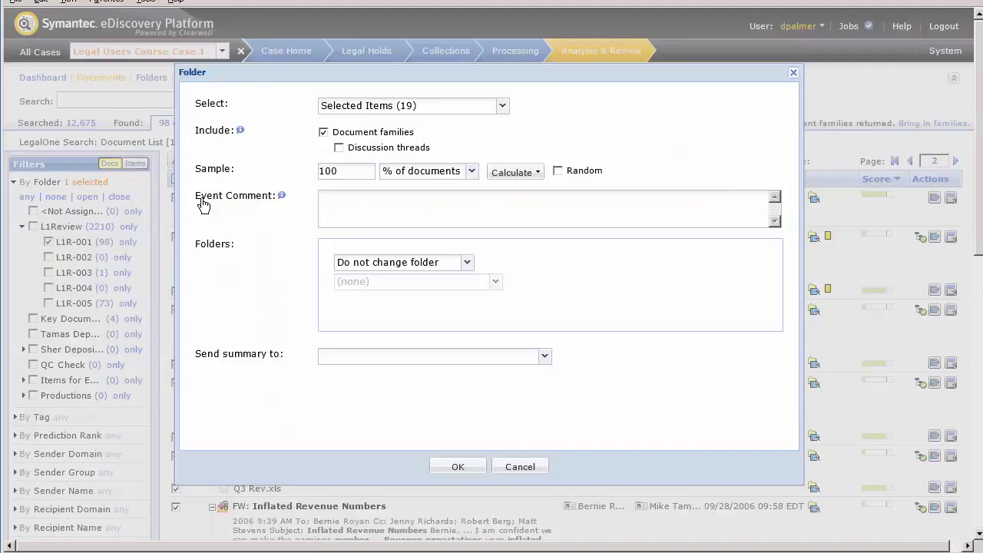
pyautogui.click(467, 265)
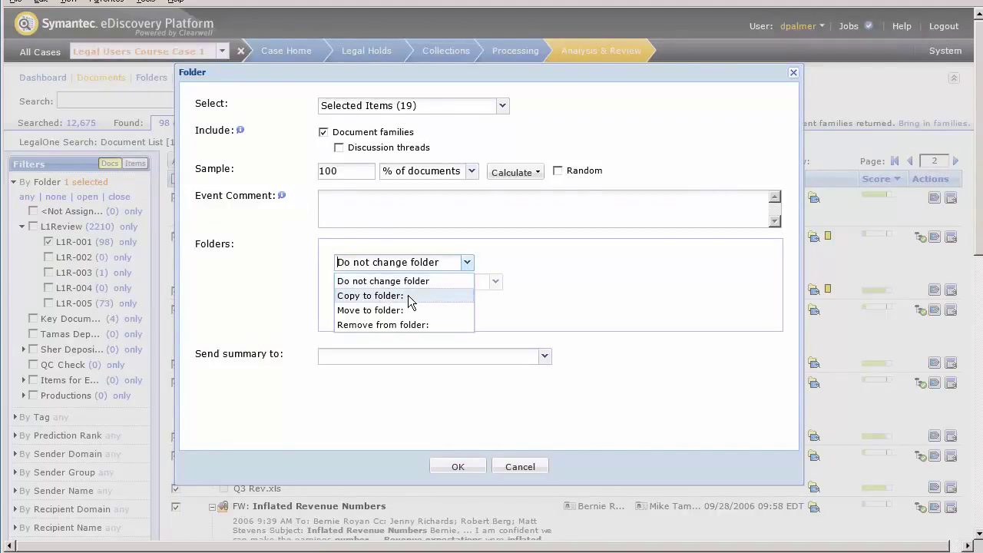
pyautogui.click(410, 297)
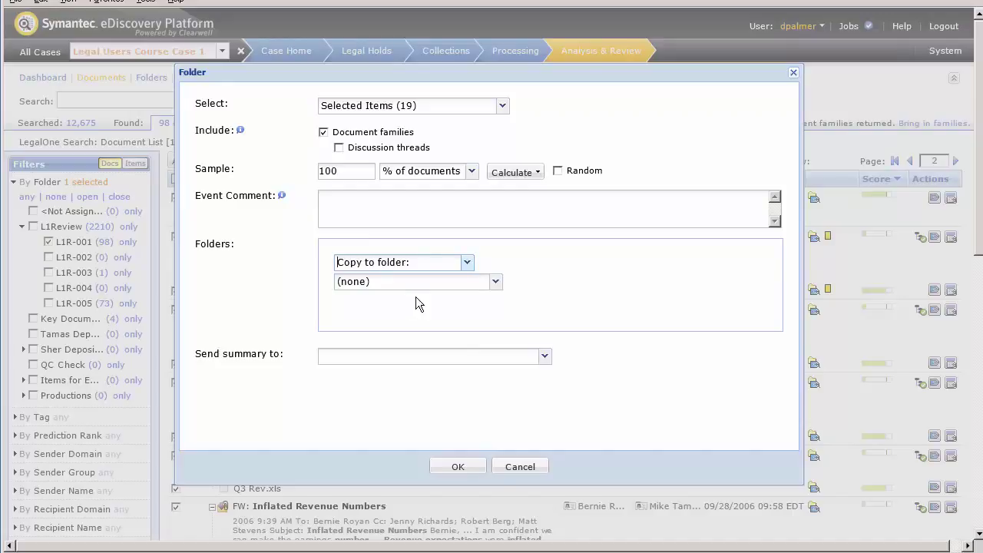
pyautogui.click(495, 283)
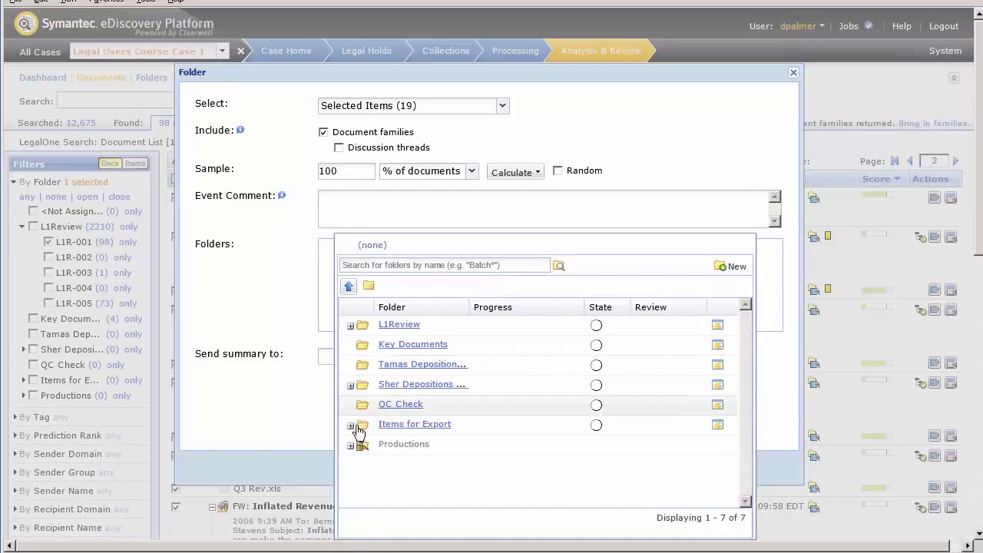
pyautogui.click(350, 426)
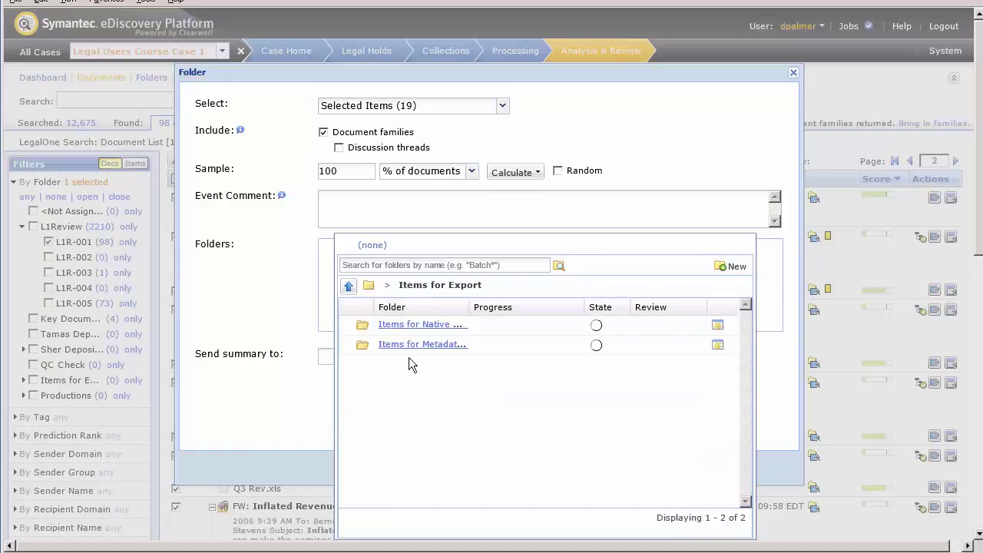
pyautogui.click(418, 345)
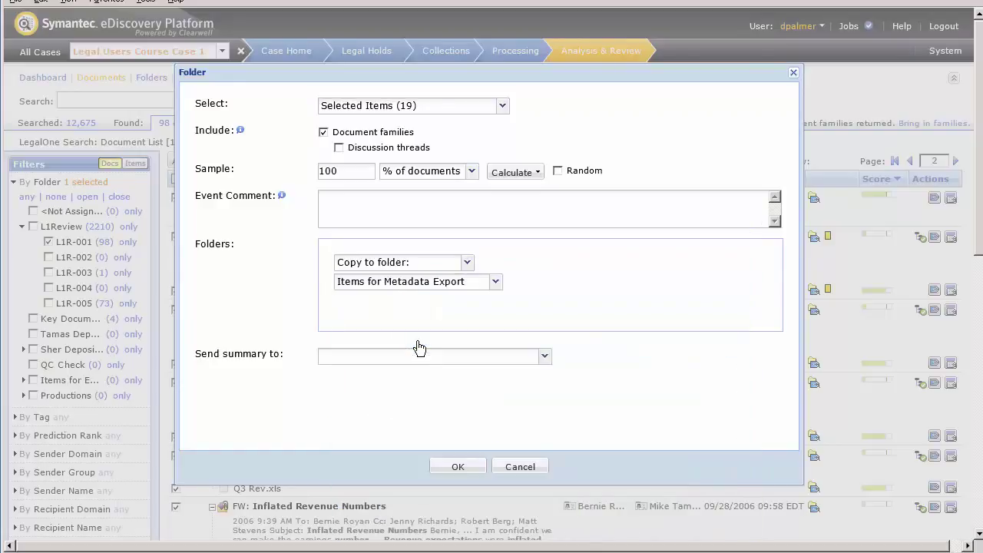
pyautogui.click(463, 468)
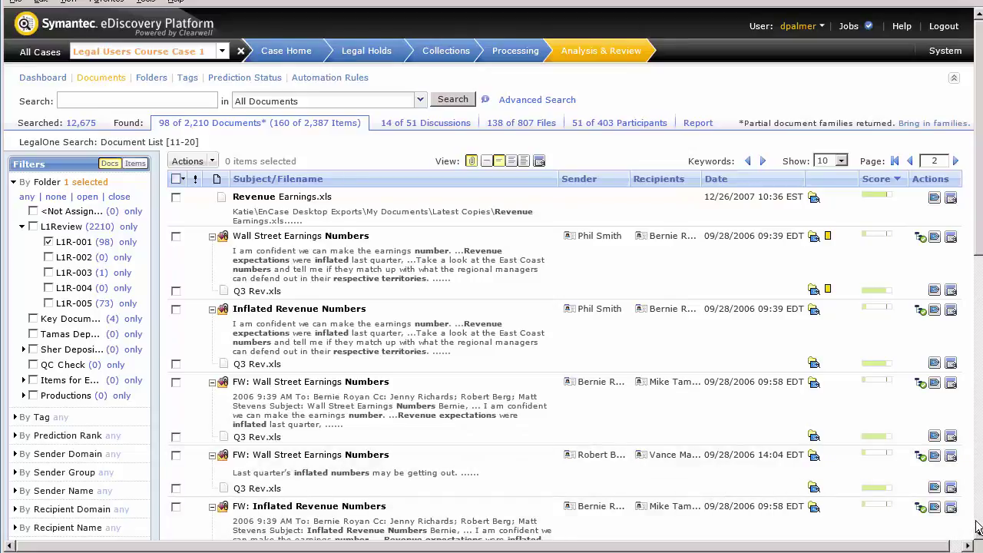
# - Clear the filters to restore 2,210 documents and expand Items for Export to show both subfolders
pyautogui.scroll(-10, 978, 527)
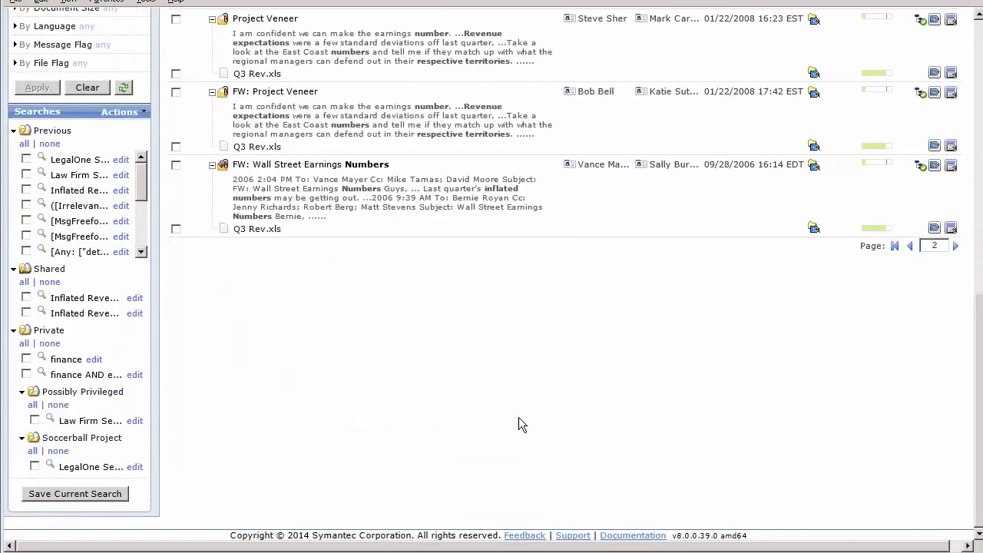
pyautogui.click(88, 89)
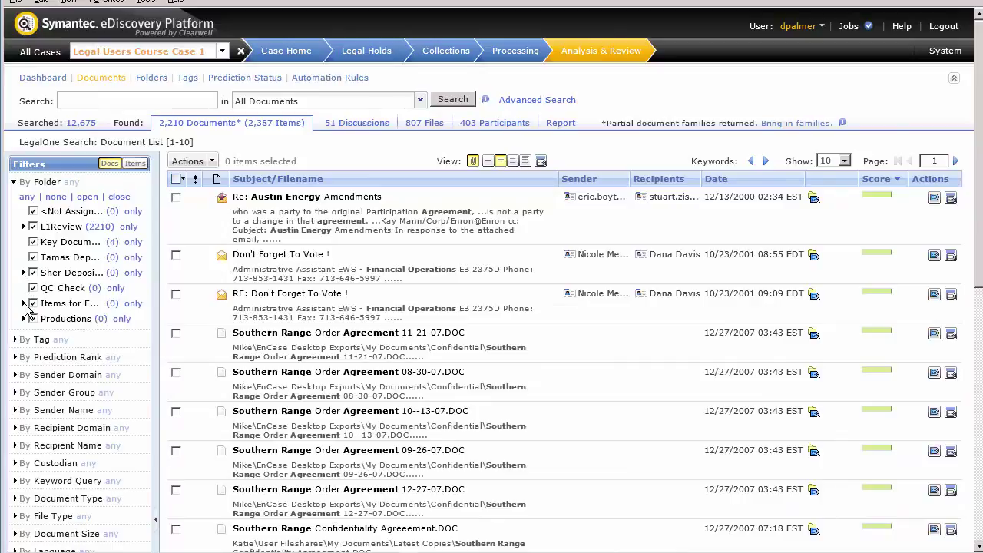
pyautogui.click(23, 304)
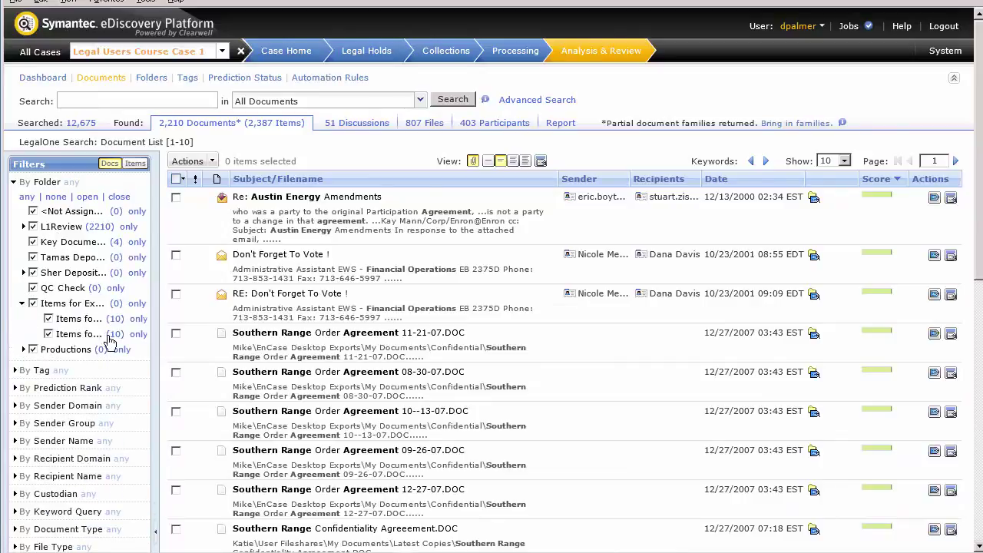